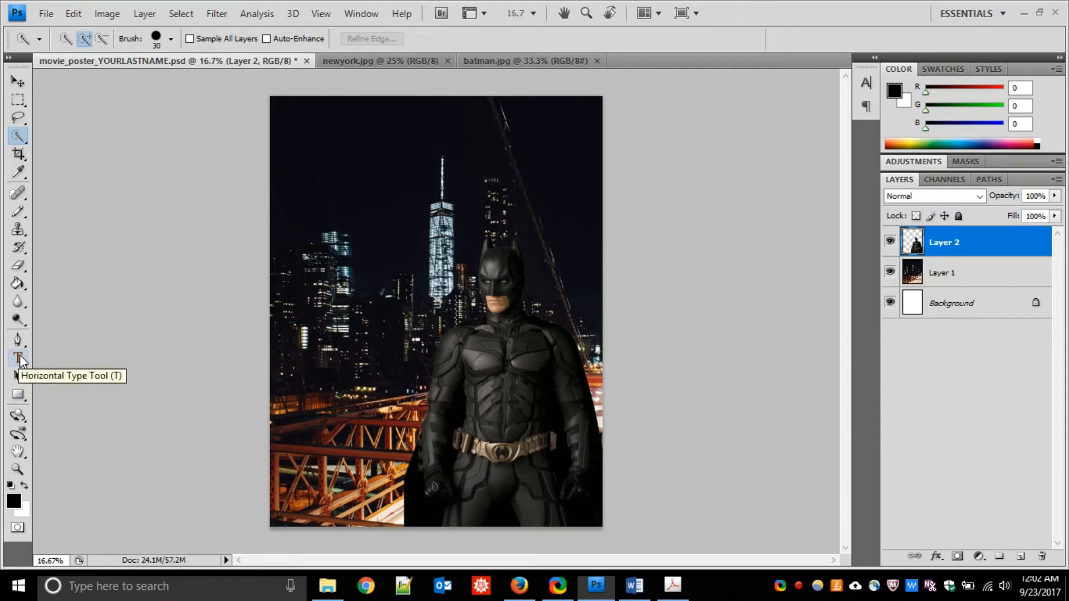
Add the yellow title text "Batman" in Gill Sans Ultra Bold near the poster's upper-left corner
click(19, 359)
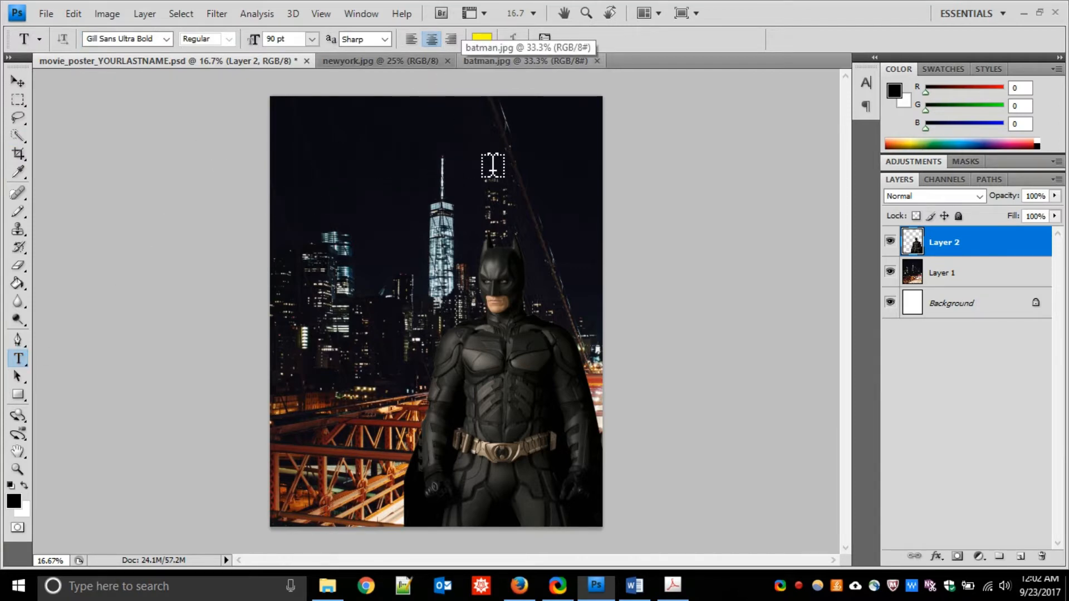
click(165, 39)
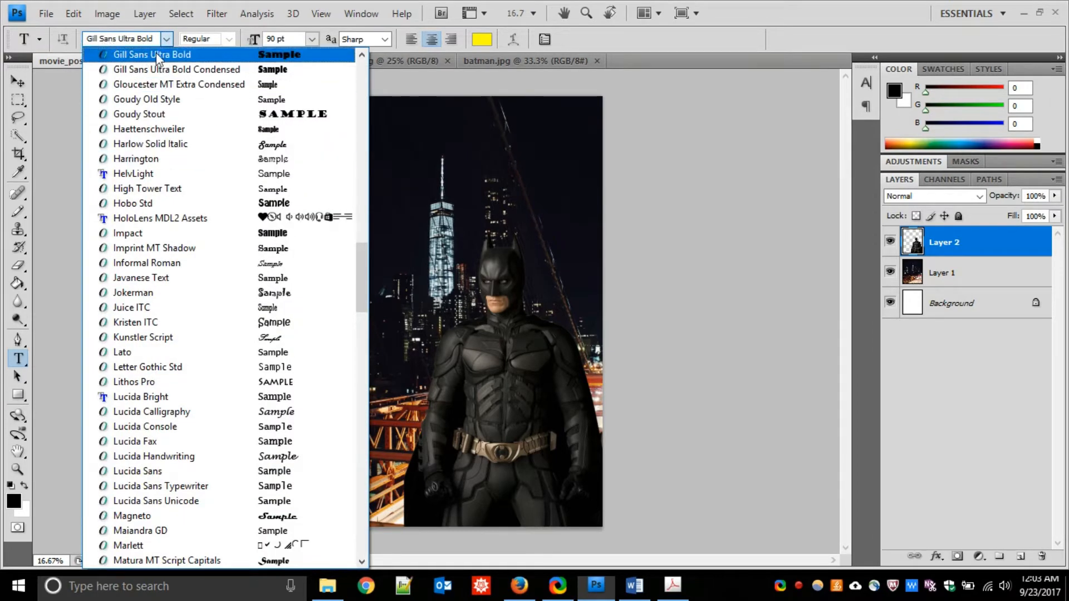
click(65, 93)
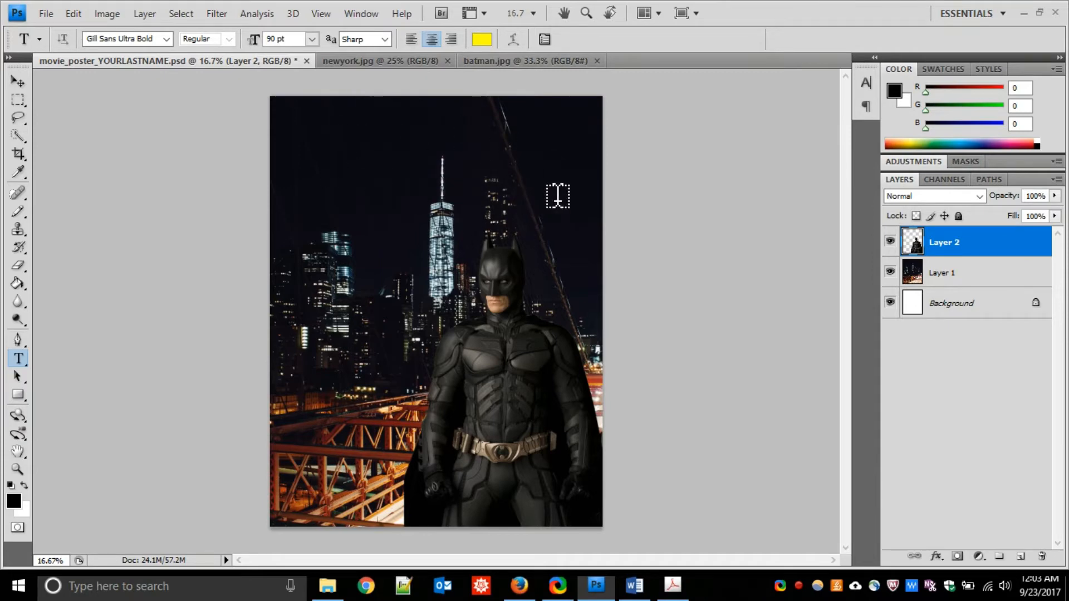
click(306, 156)
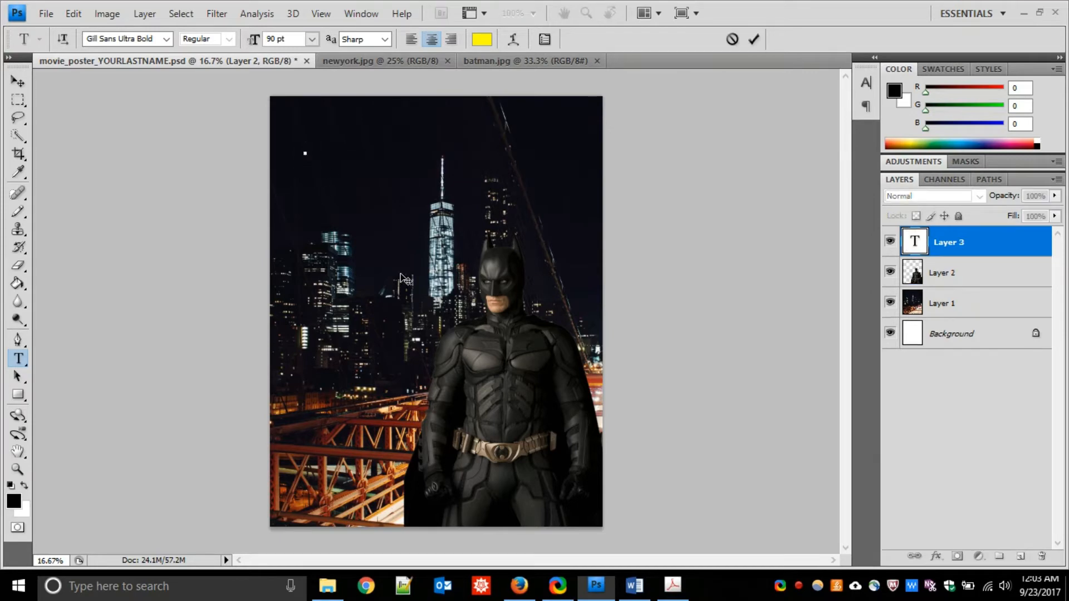
text(Bathman)
key(BackSpace)
key(BackSpace)
key(BackSpace)
key(BackSpace)
key(BackSpace)
text(man)
Set the Batman title's font size to 500 pt and move it so the whole word fits across the poster's upper part
key(ctrl+a)
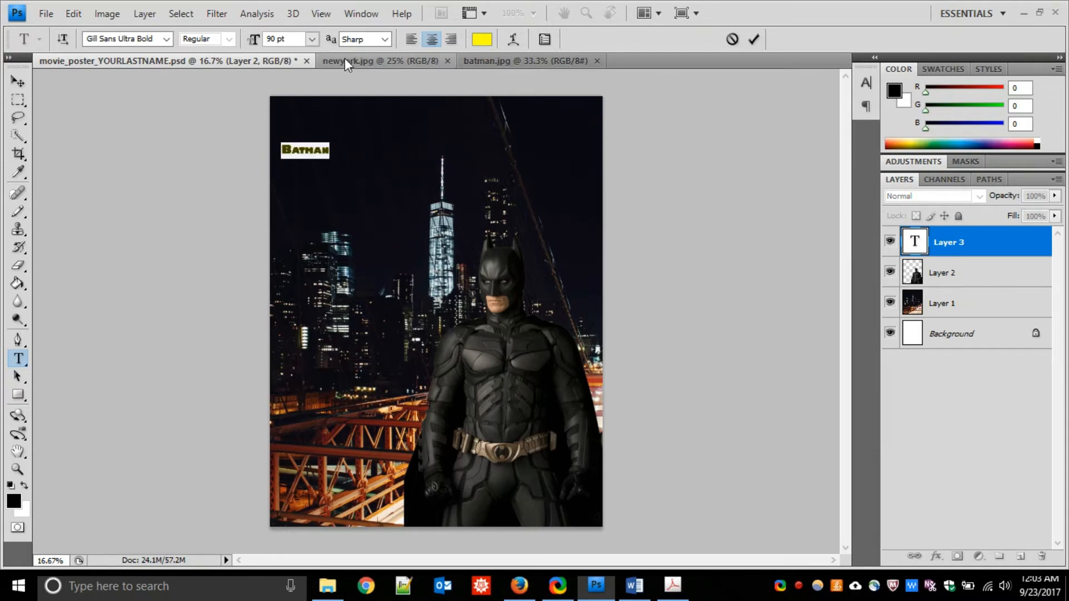
click(301, 150)
key(ctrl+a)
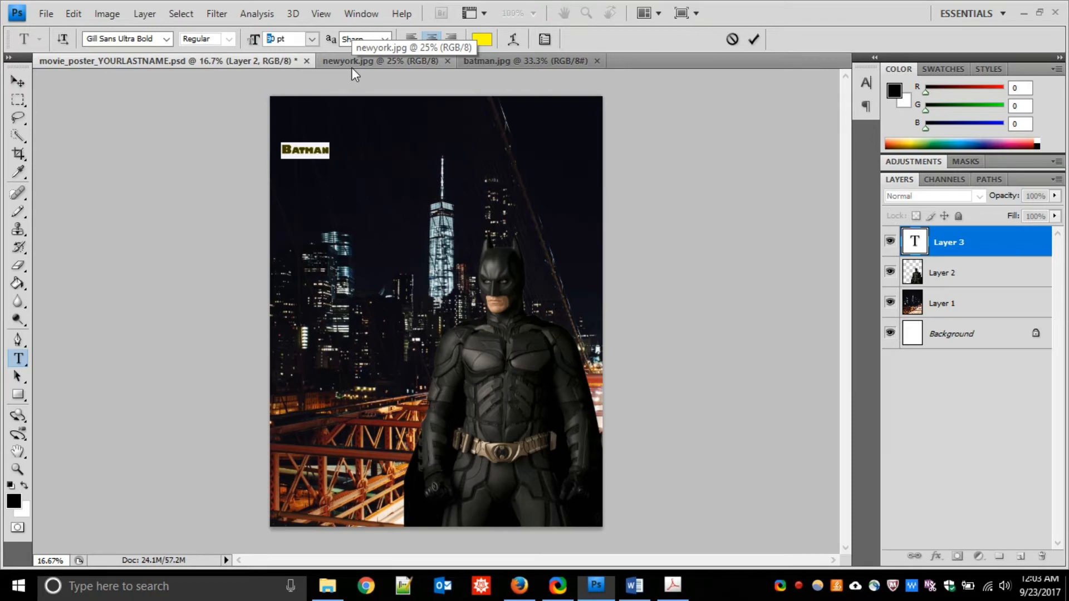
text(200)
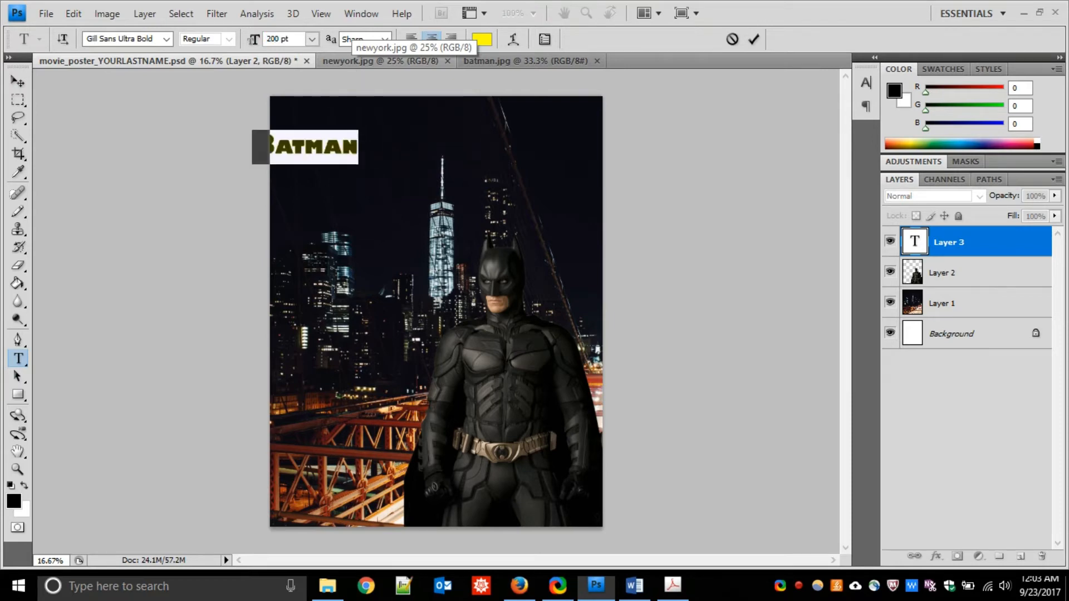
key(BackSpace)
key(BackSpace)
text(50)
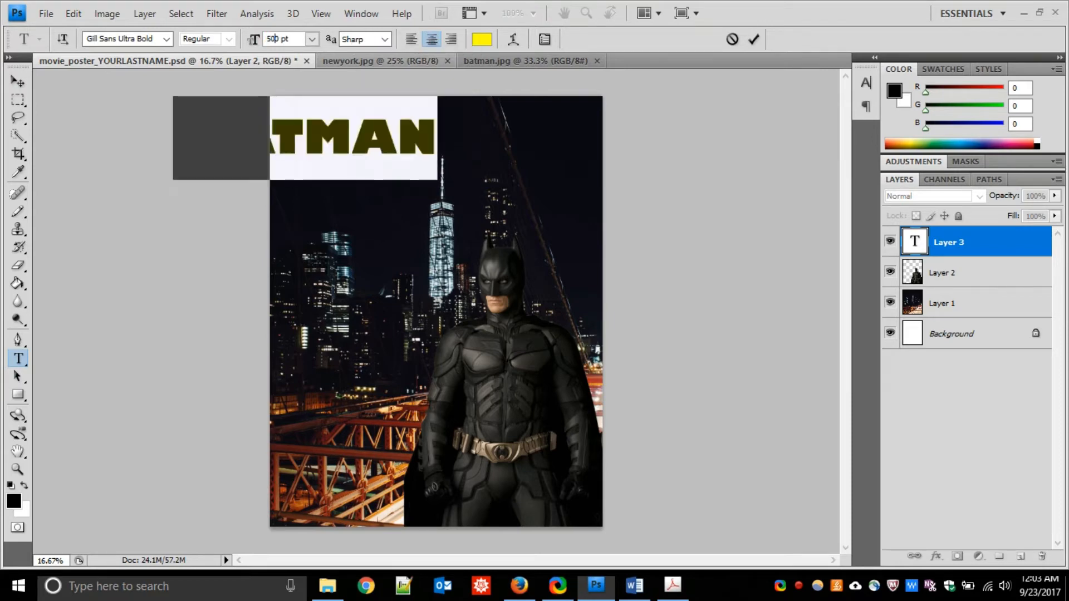
click(19, 81)
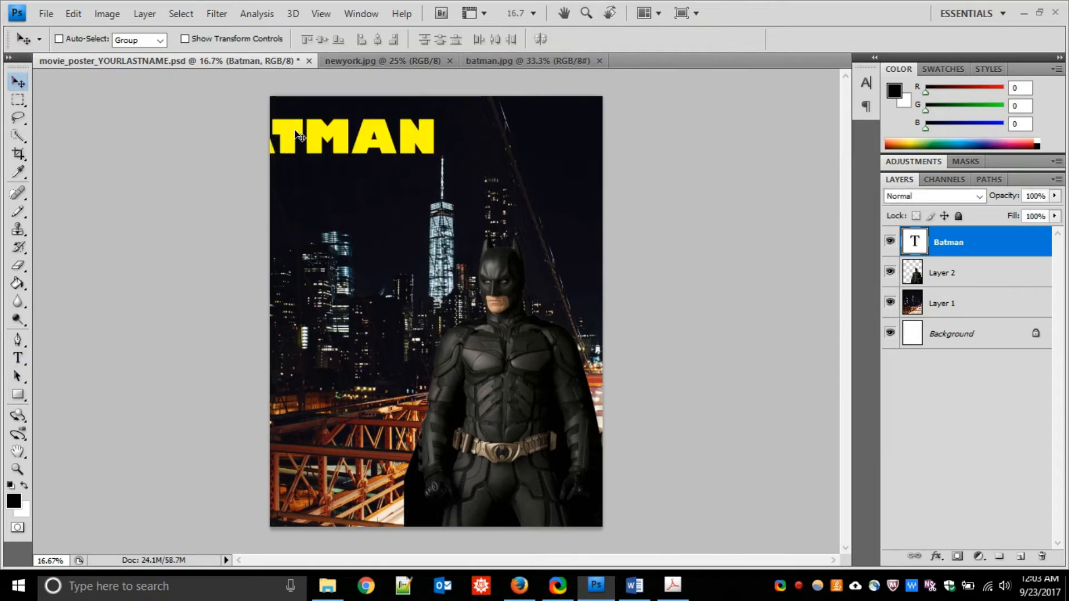
drag(301, 140, 446, 158)
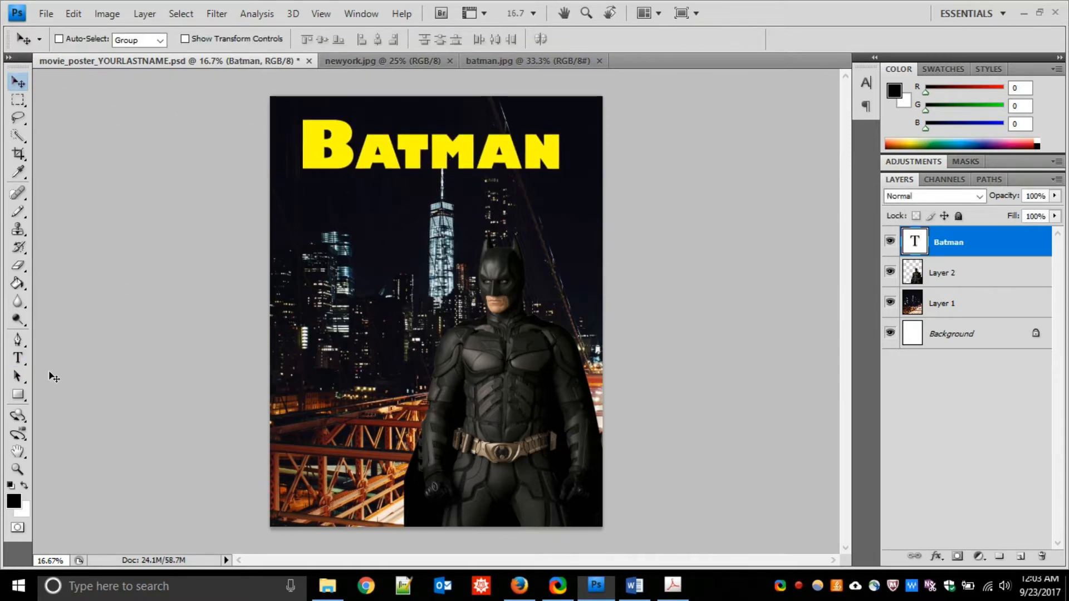
Enlarge the Batman title to 550 pt and nudge it slightly to the right on the poster
click(18, 360)
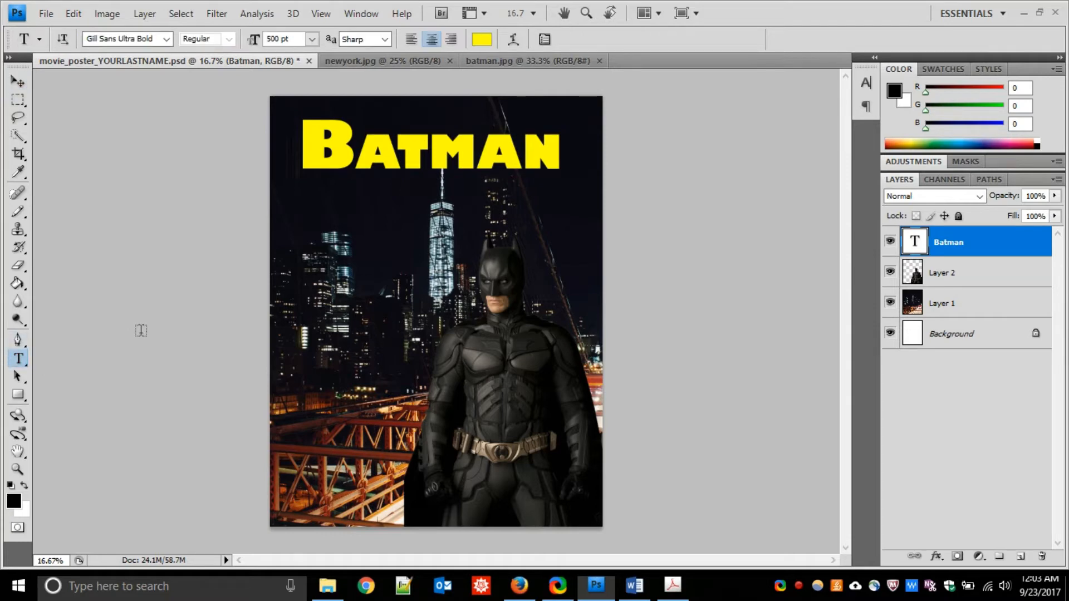
click(415, 163)
key(ctrl+a)
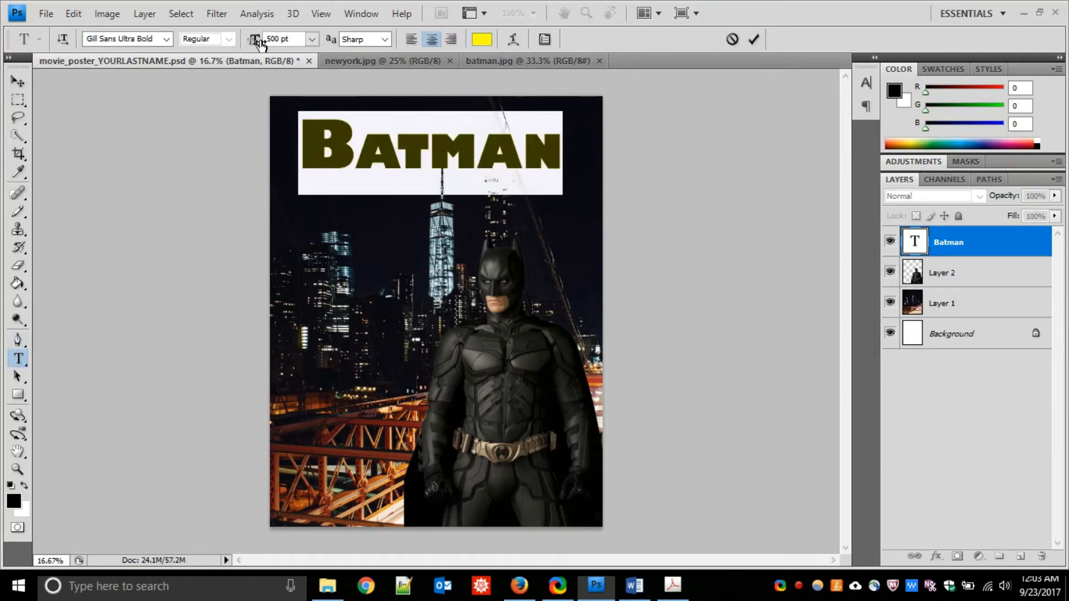
text(5)
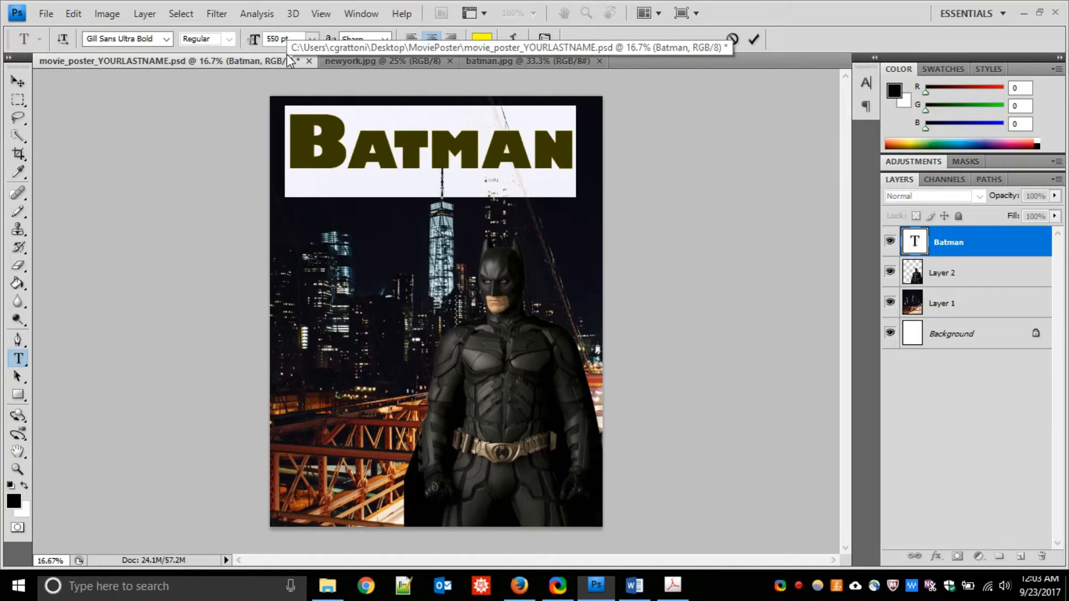
click(15, 85)
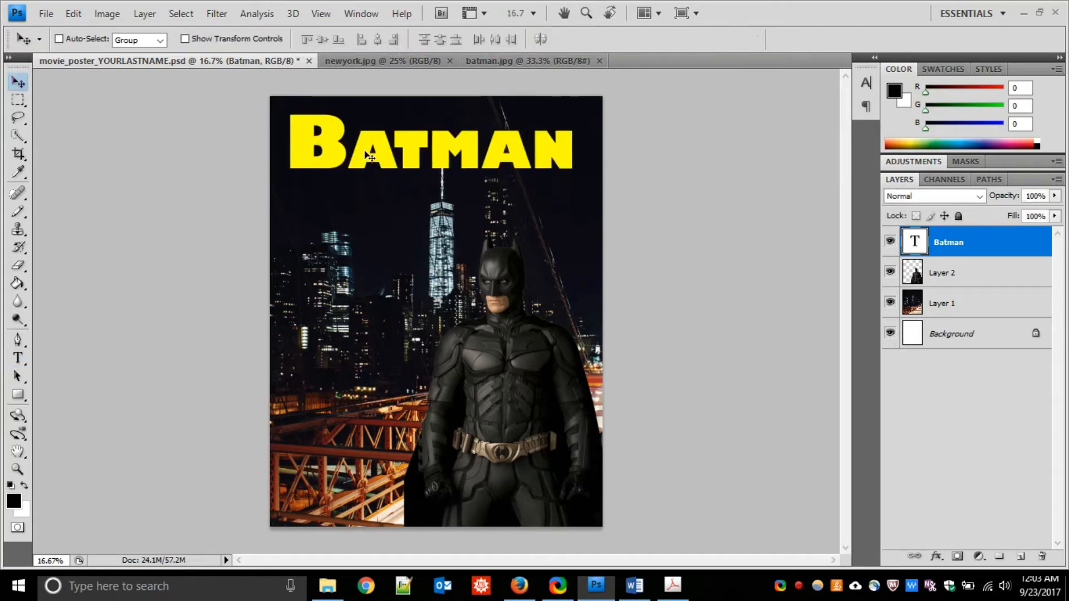
drag(369, 151, 374, 154)
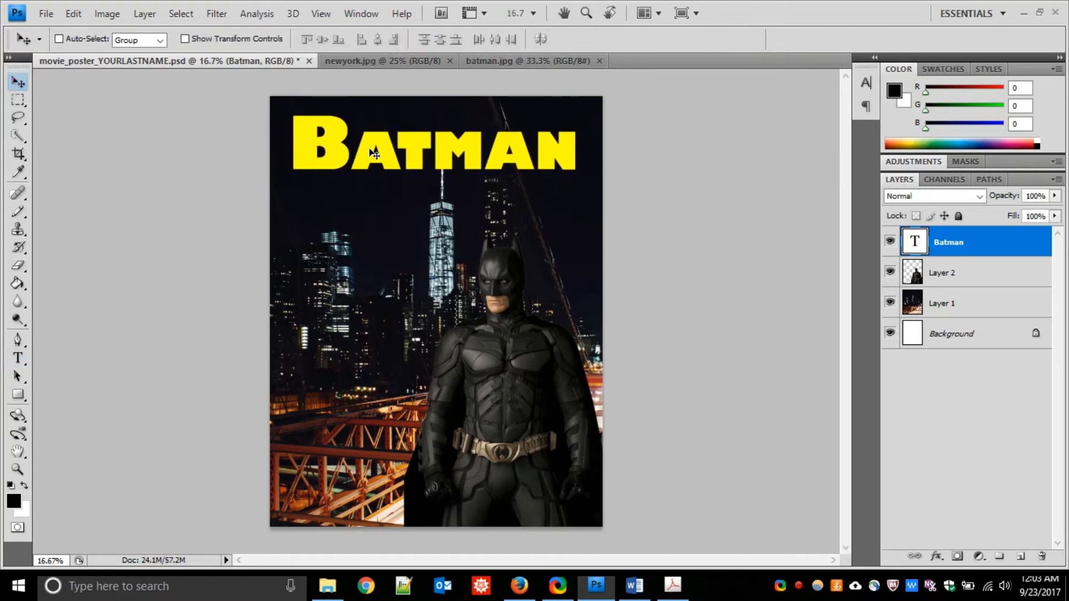
Add a second line reading "Gotham City" beneath Batman in the same title text
click(18, 358)
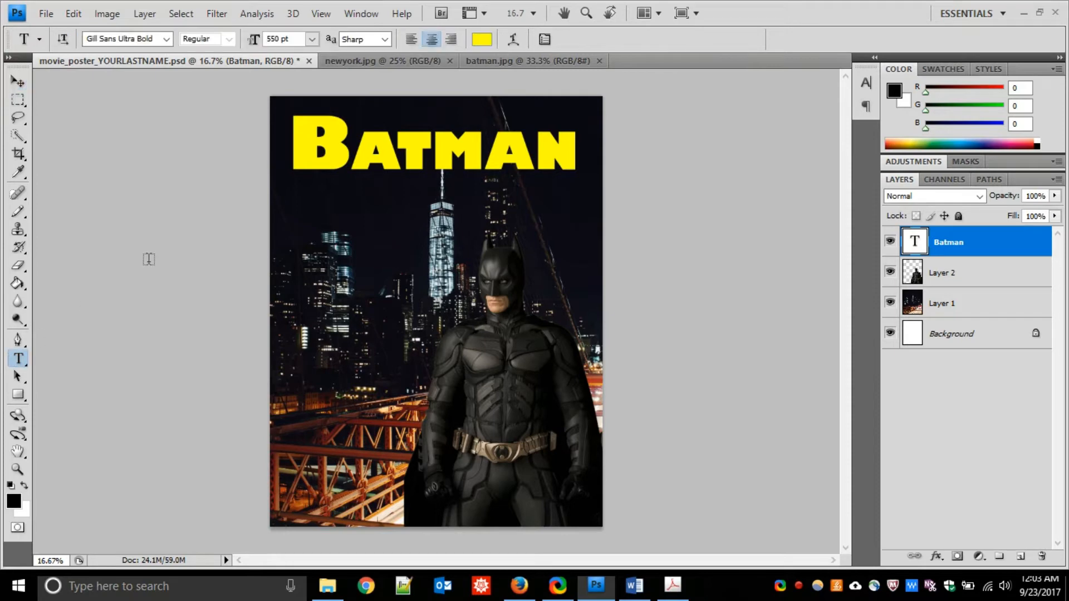
click(572, 148)
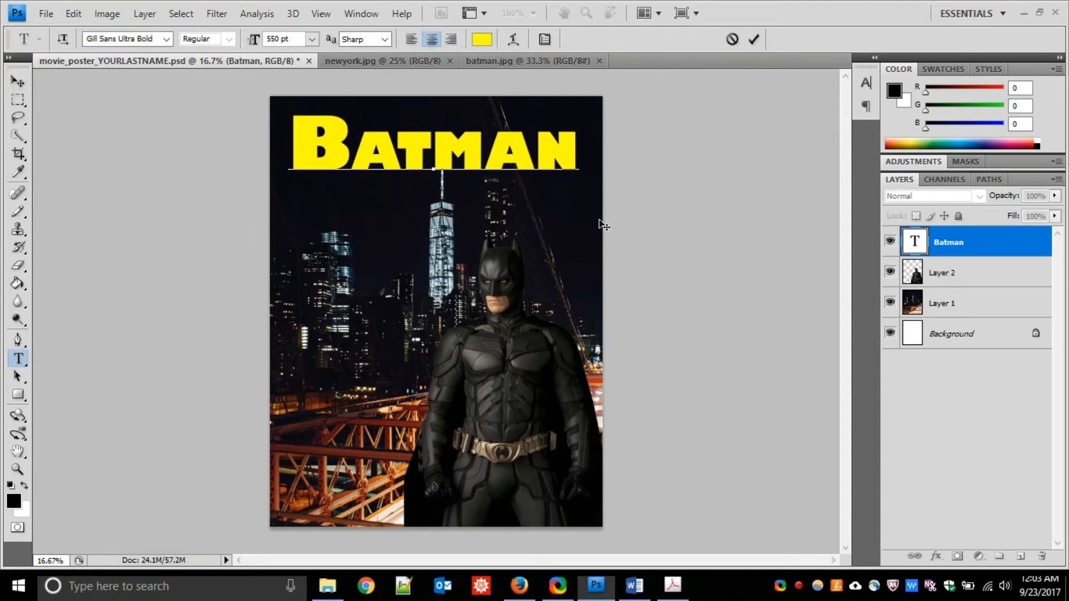
key(Return)
text(Got)
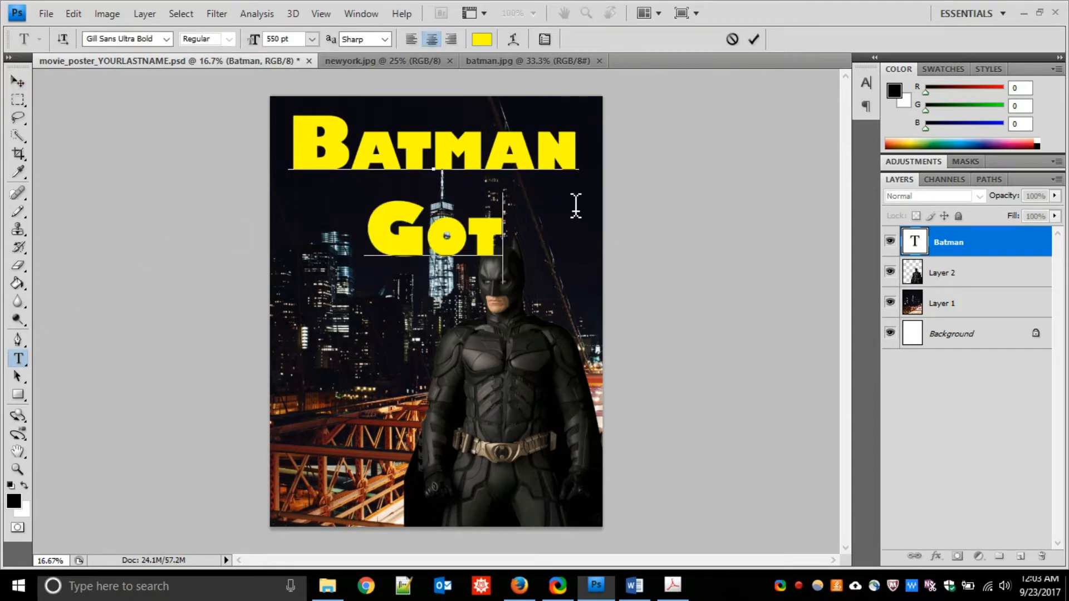
text(ham)
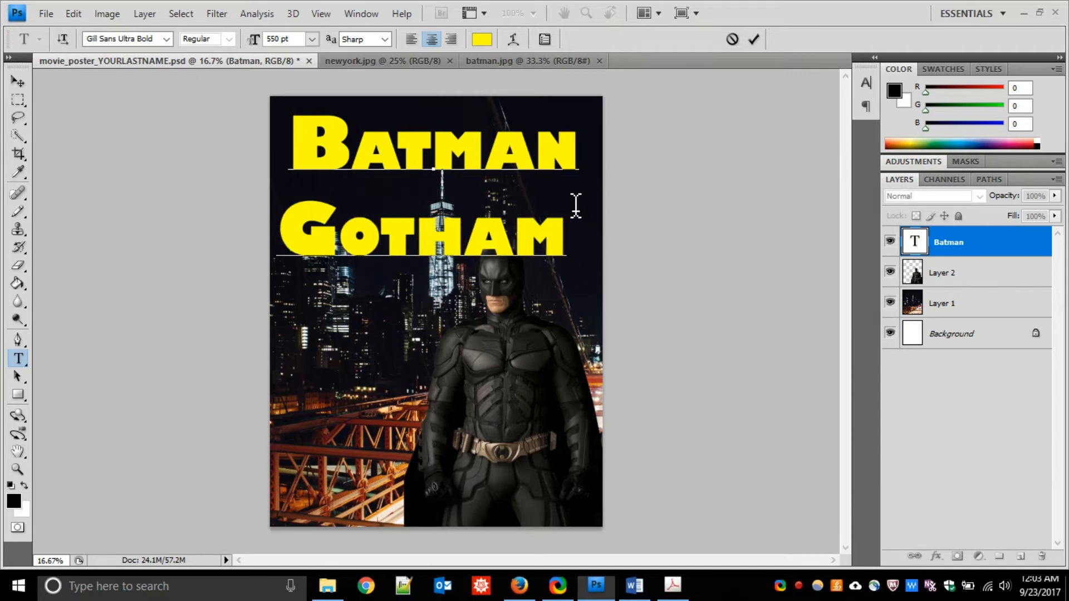
text( City)
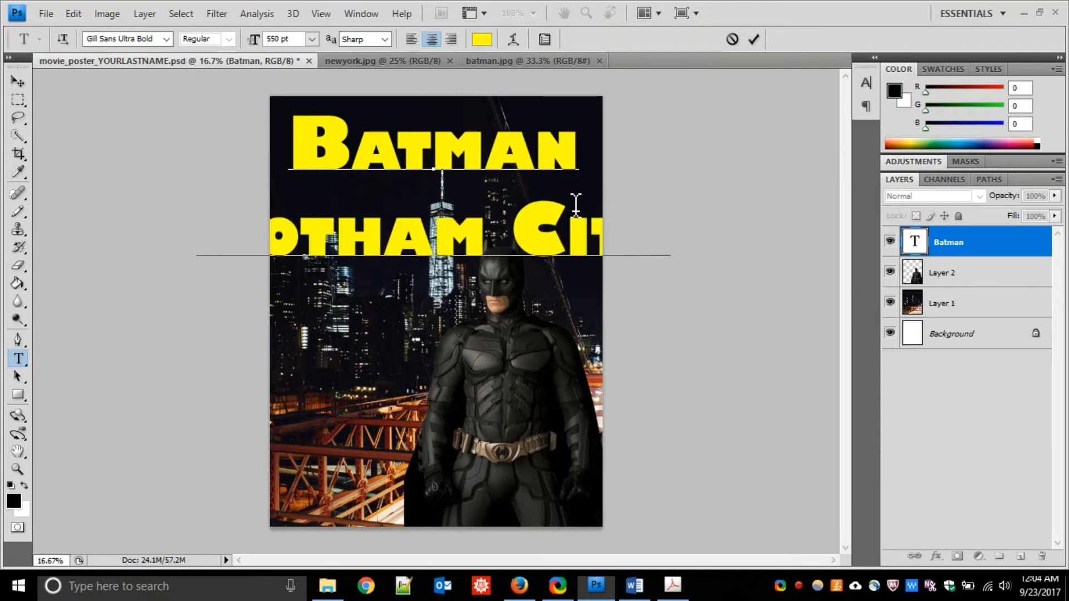
Set only the Gotham City line to 330 pt to match Batman's width, and shift the two-line title slightly down
key(shift+Left)
key(shift+Left)
key(shift+Left)
key(shift+Left)
key(shift+Left)
key(shift+Left)
key(shift+Left)
key(shift+Left)
key(shift+Left)
key(shift+Left)
key(shift+Left)
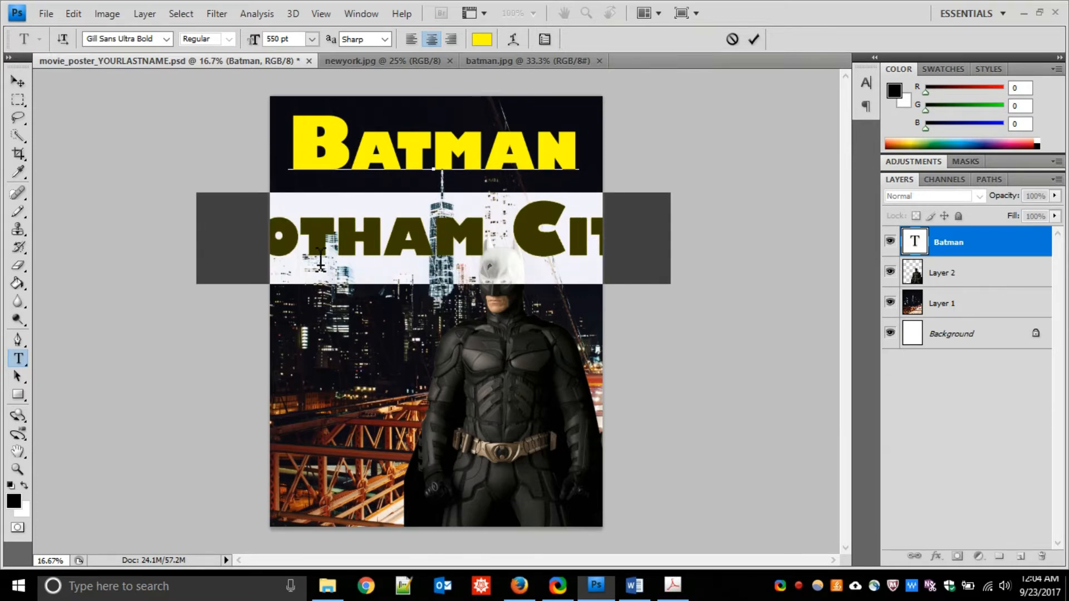
click(273, 39)
key(BackSpace)
text(3)
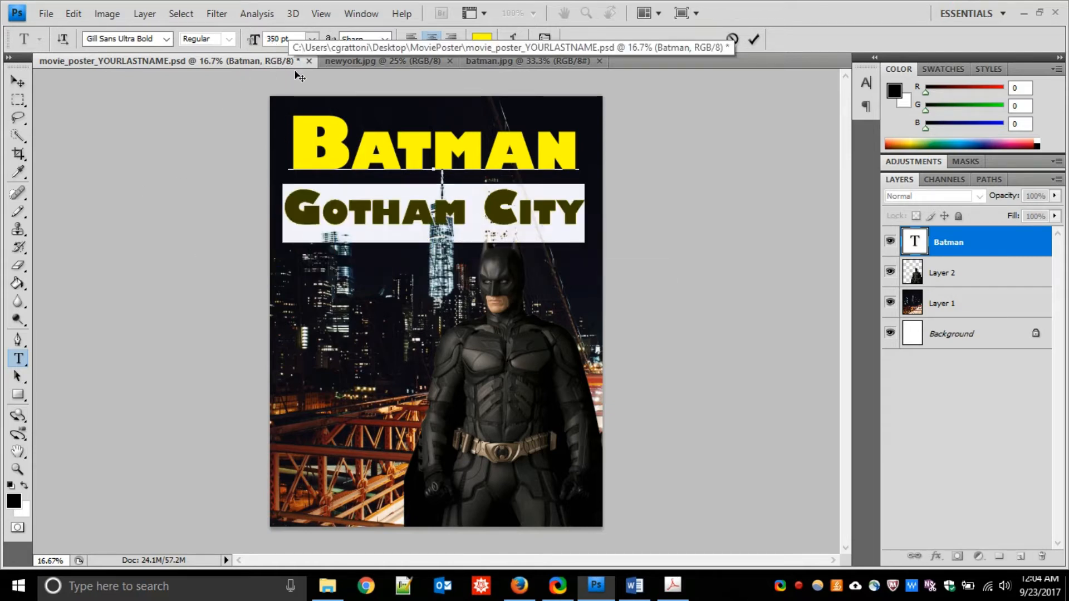
key(Delete)
text(2)
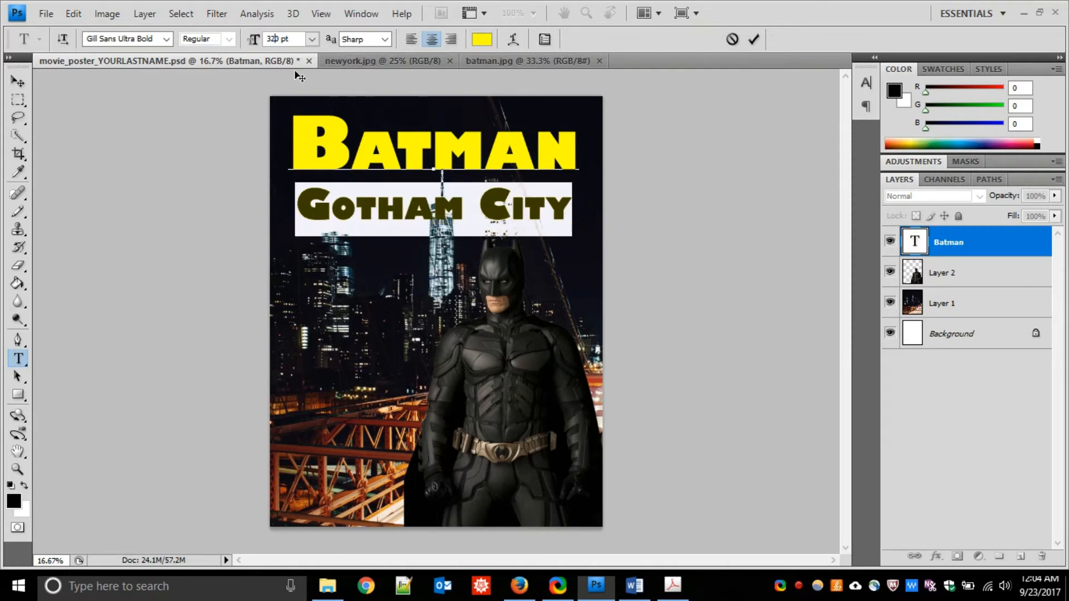
key(BackSpace)
text(3)
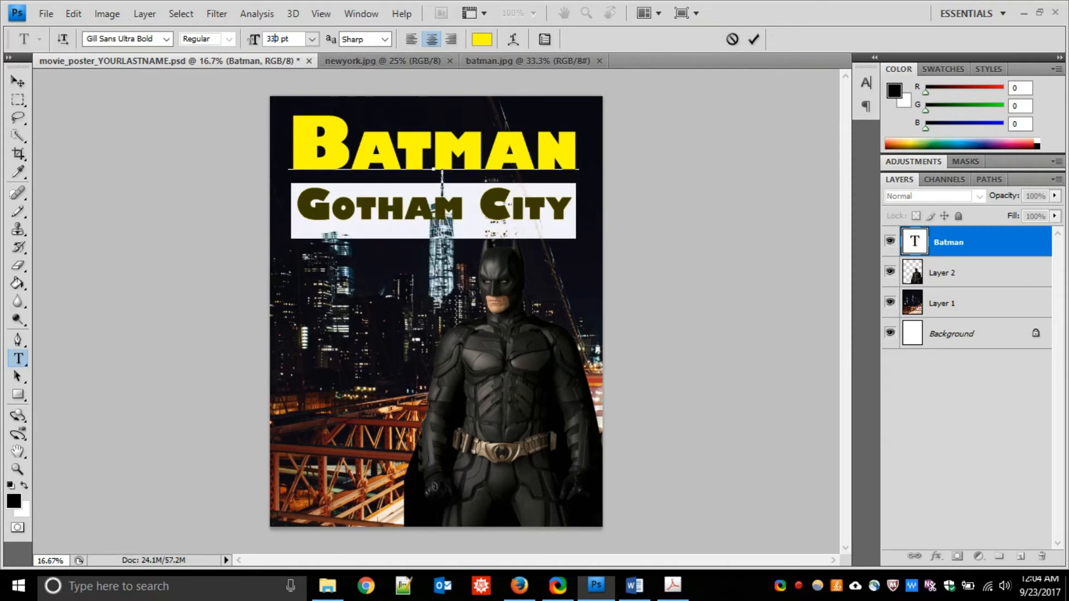
click(18, 82)
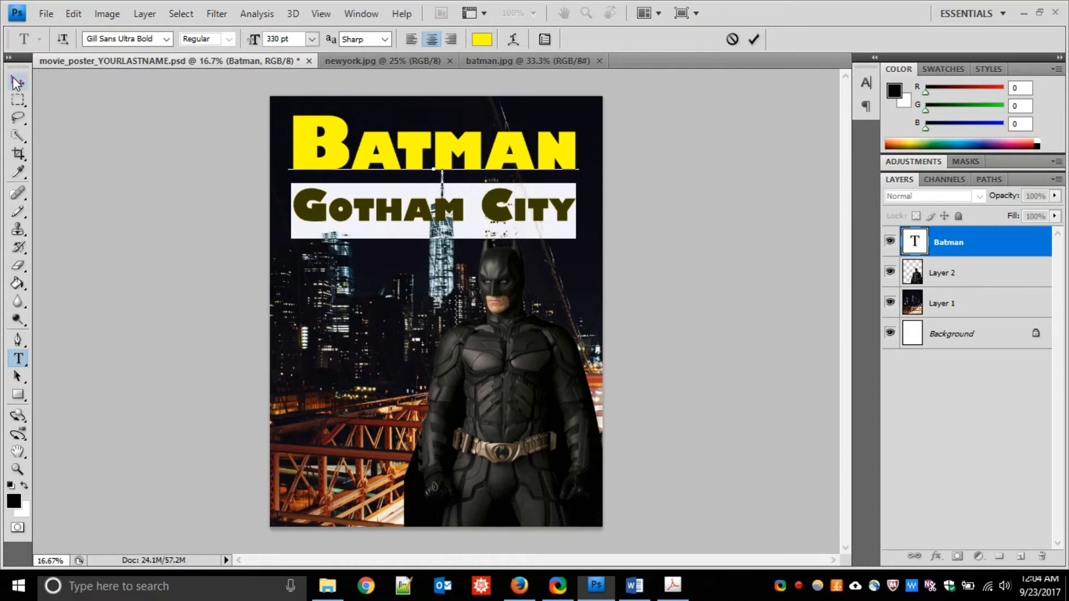
drag(356, 152, 359, 160)
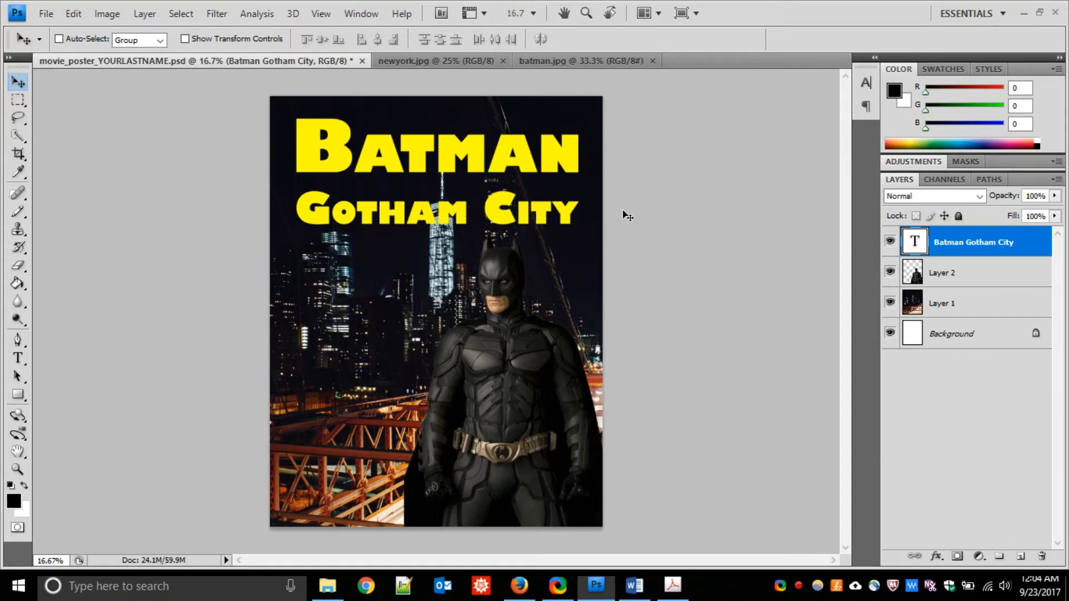
Go through the layer stack by selecting the title, Layer 2, Layer 1 and Background layers in turn
click(920, 267)
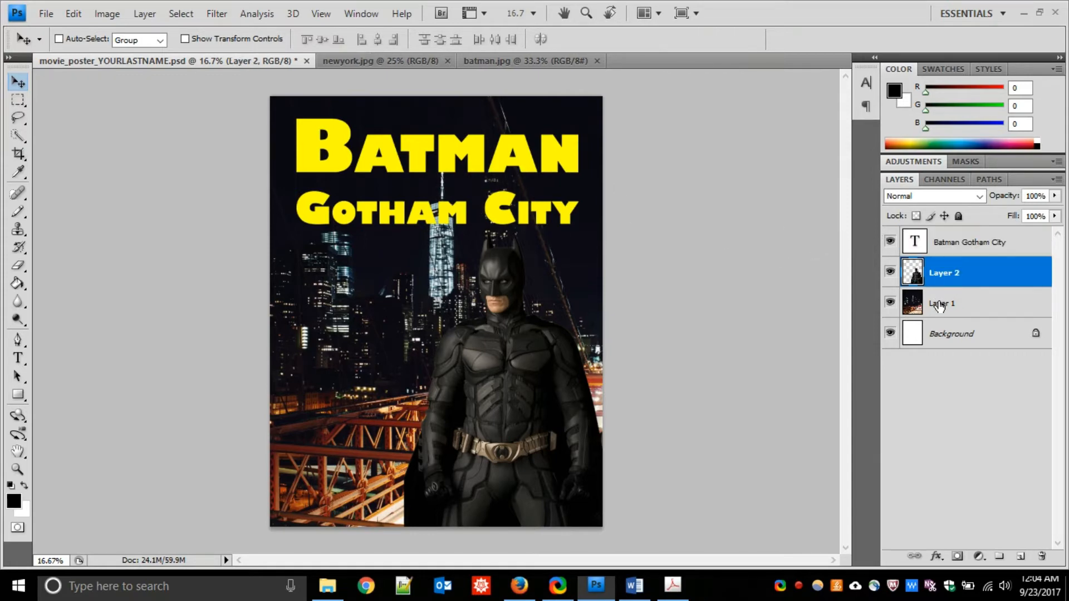
click(940, 305)
click(940, 331)
click(940, 306)
click(941, 276)
click(943, 243)
click(942, 281)
click(943, 312)
click(941, 337)
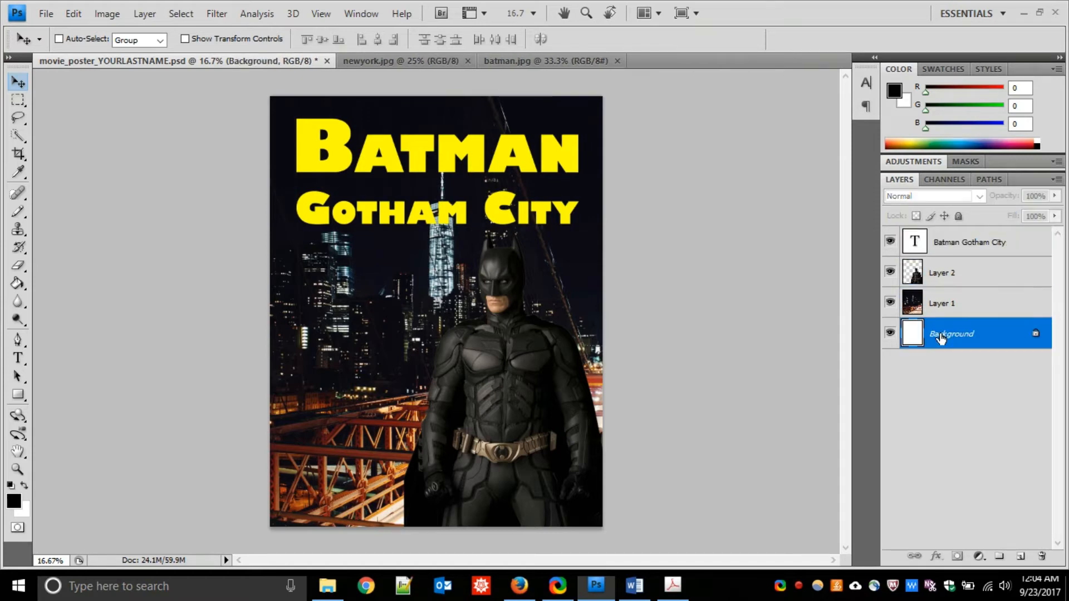
click(941, 315)
Hide and reshow the title, Batman and city layers one at a time to examine what each contains
click(890, 272)
click(890, 272)
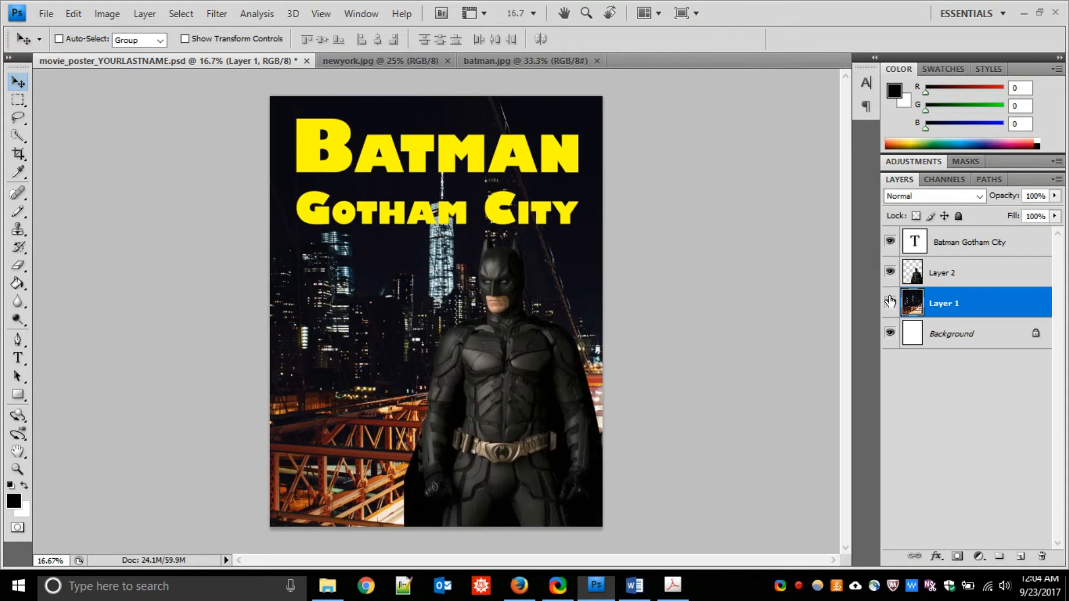
click(890, 302)
click(890, 302)
click(890, 241)
click(890, 241)
click(890, 273)
click(890, 275)
click(890, 302)
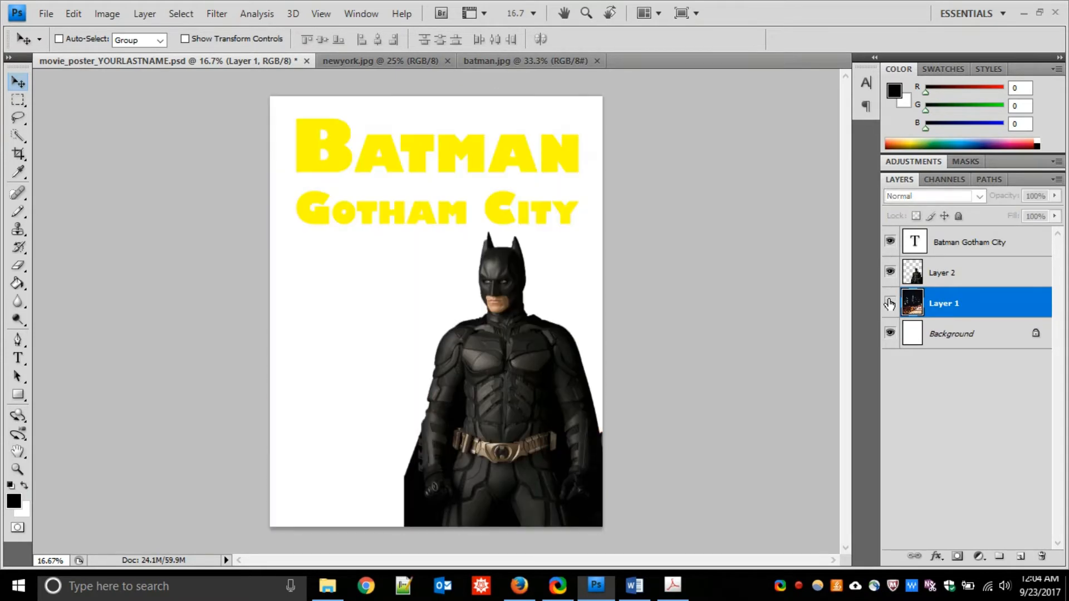
click(890, 302)
click(890, 273)
click(890, 273)
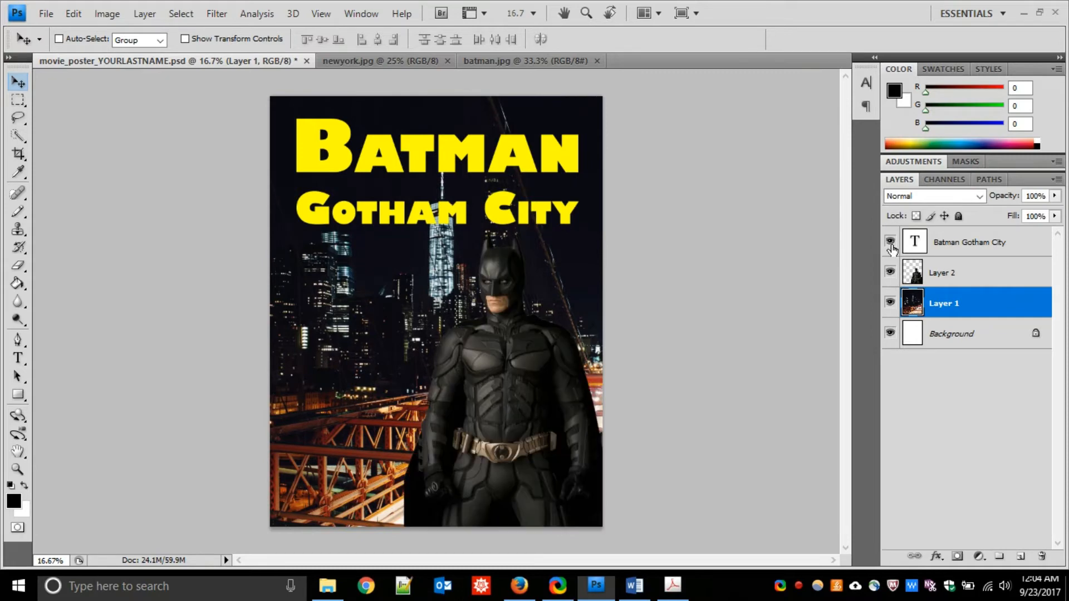
Add an Inner Shadow effect to the Batman Gotham City text layer with a choke of 14% and a size of 68 px
click(958, 239)
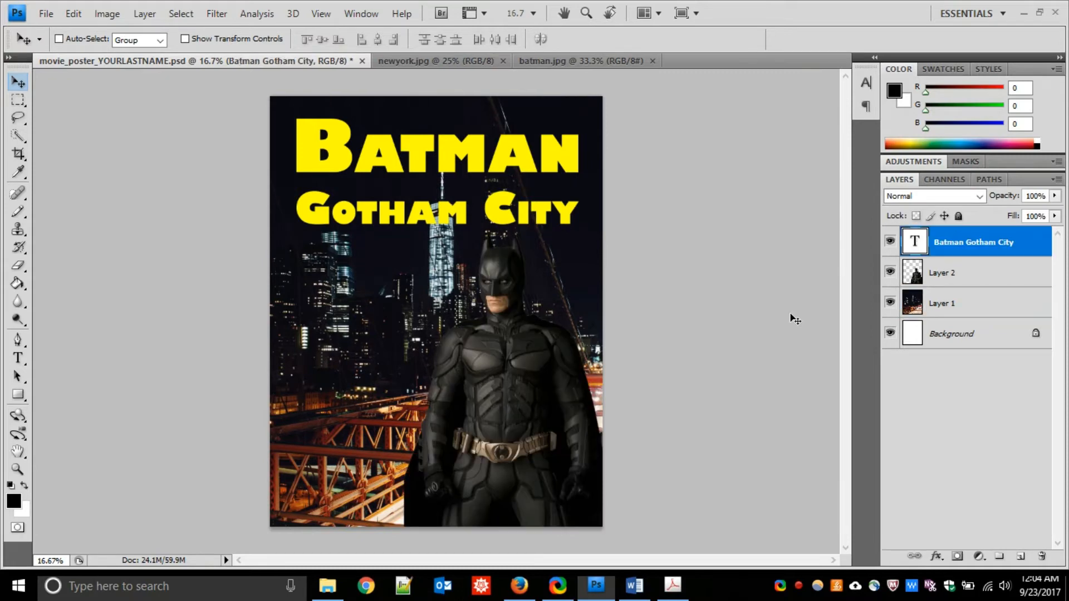
right_click(969, 243)
click(858, 143)
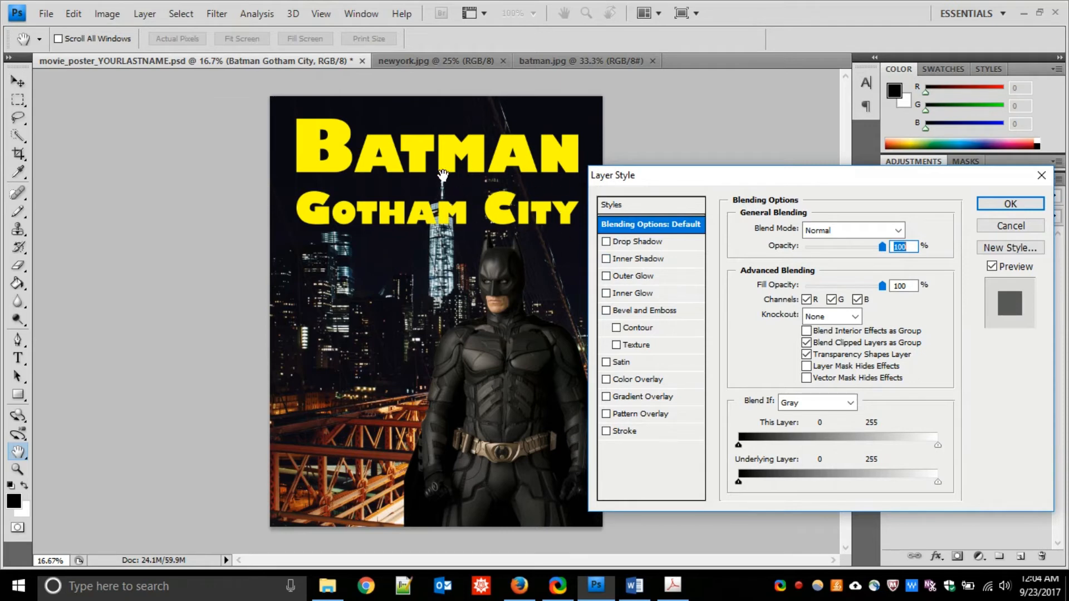
click(635, 259)
click(796, 326)
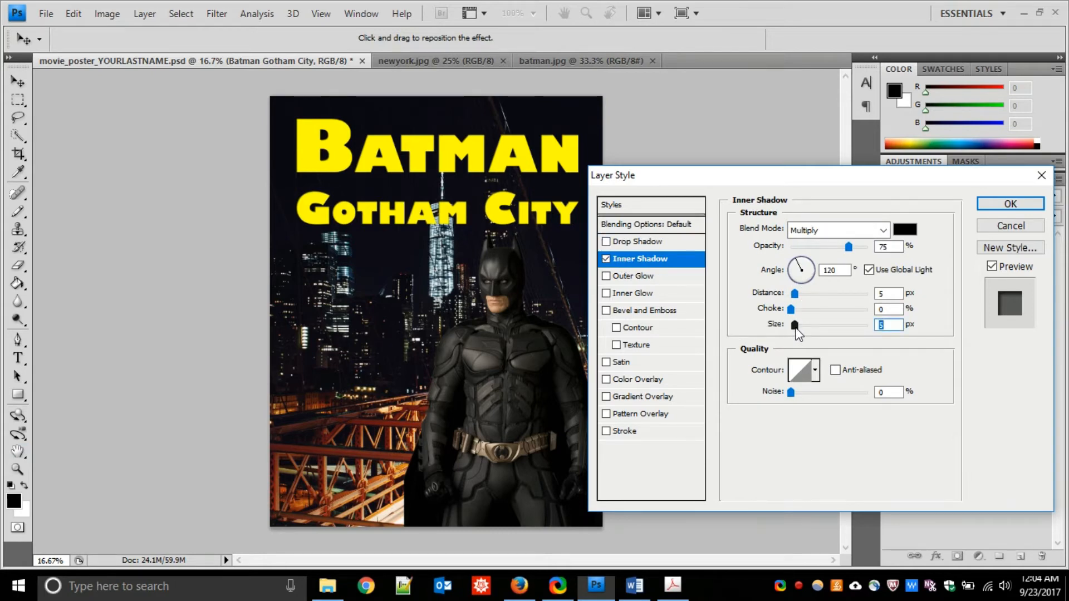
mouse_move(796, 325)
mouse_down()
mouse_move(821, 325)
mouse_move(800, 310)
mouse_move(803, 326)
mouse_move(815, 325)
mouse_move(804, 314)
mouse_up()
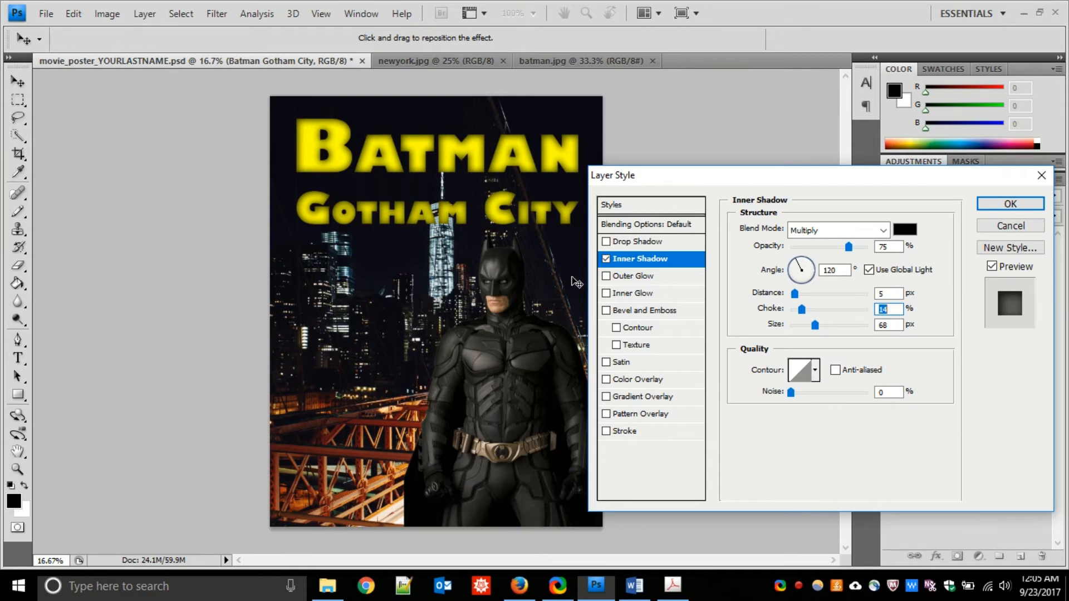
Add a slightly softened Bevel and Emboss with a size of 16 px to the title and apply the layer styles
click(633, 312)
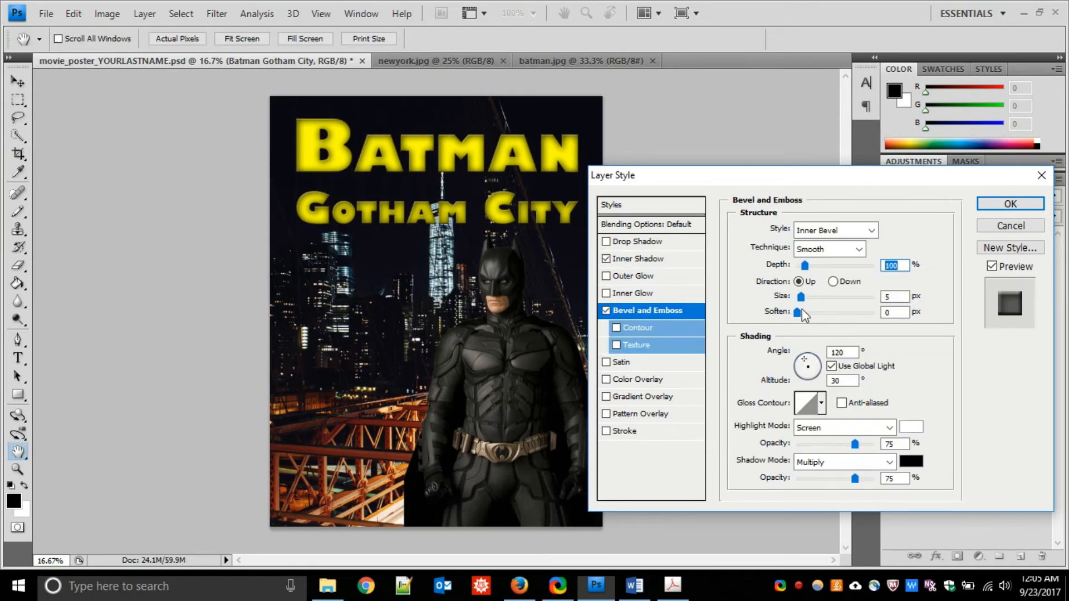
mouse_move(797, 313)
mouse_down()
mouse_move(808, 316)
mouse_move(805, 299)
mouse_move(798, 314)
mouse_move(810, 317)
mouse_up()
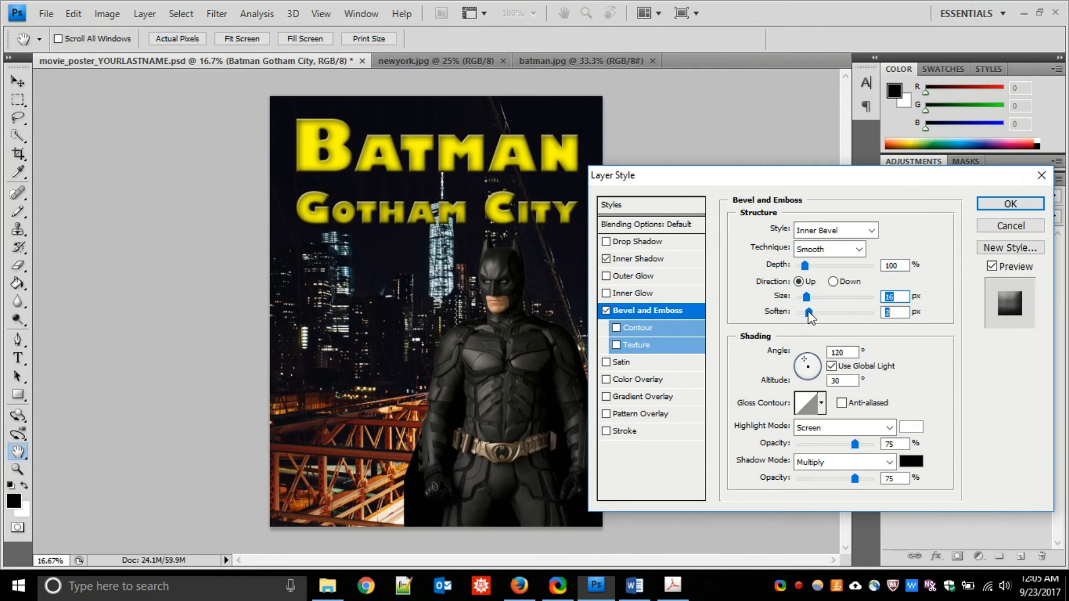
drag(808, 316, 805, 316)
click(1011, 205)
Save the layered poster as a PSD with Maximize Compatibility kept on
key(ctrl+plus)
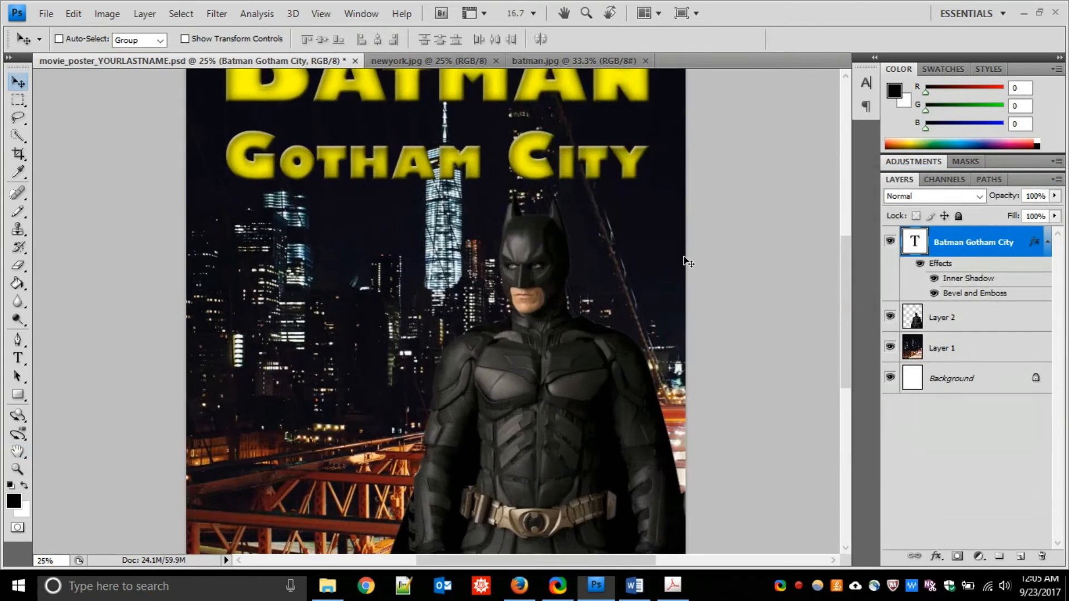
key(ctrl+minus)
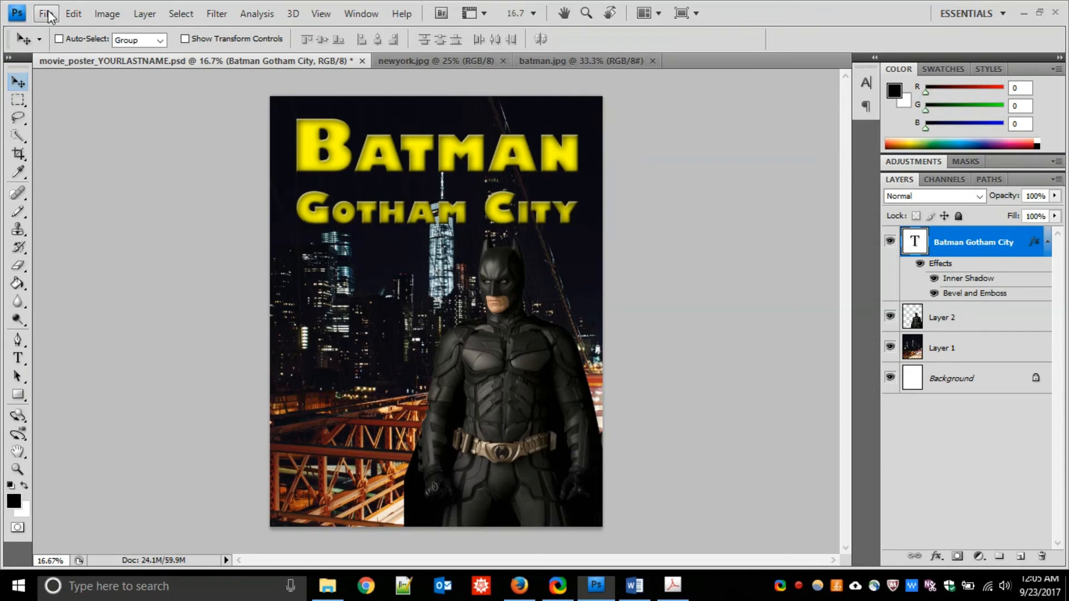
key(ctrl+s)
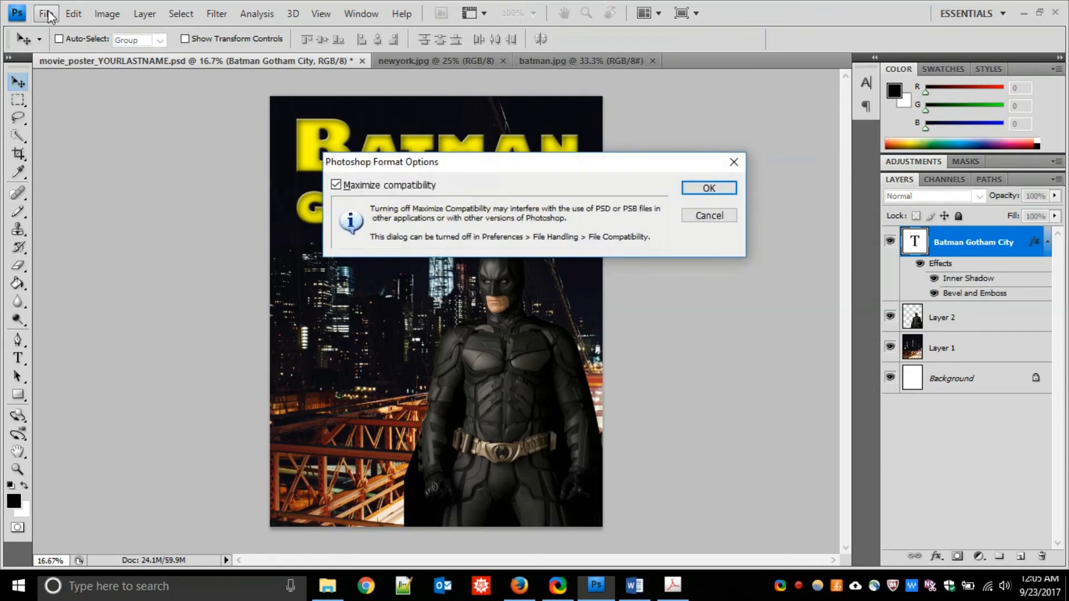
click(706, 185)
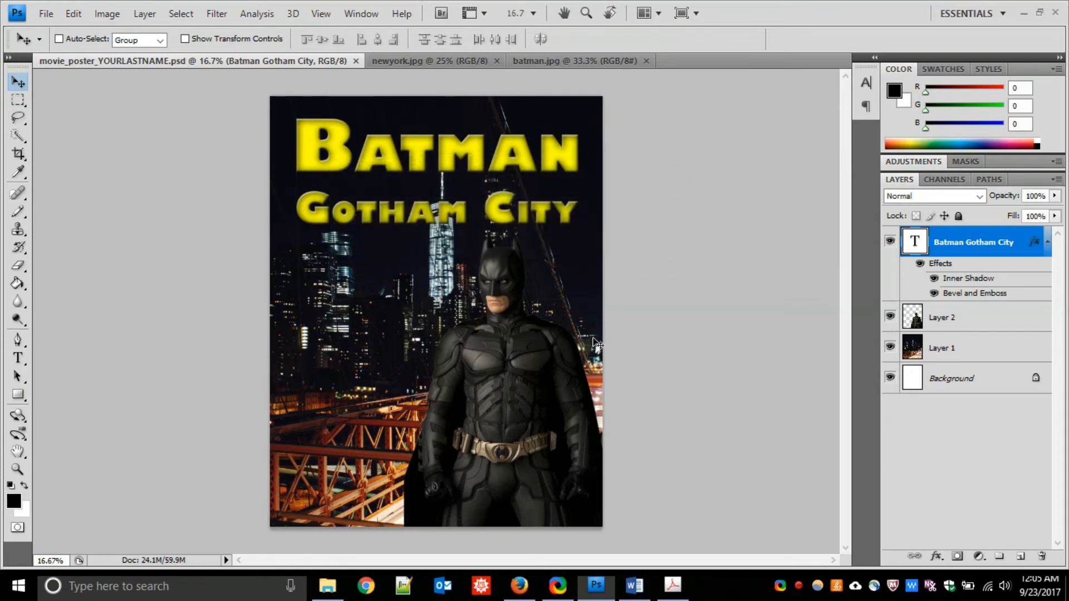
Select Layer 2 and Layer 1 in turn, and hide and reshow each one to check the separate layers
click(974, 315)
click(959, 356)
click(890, 318)
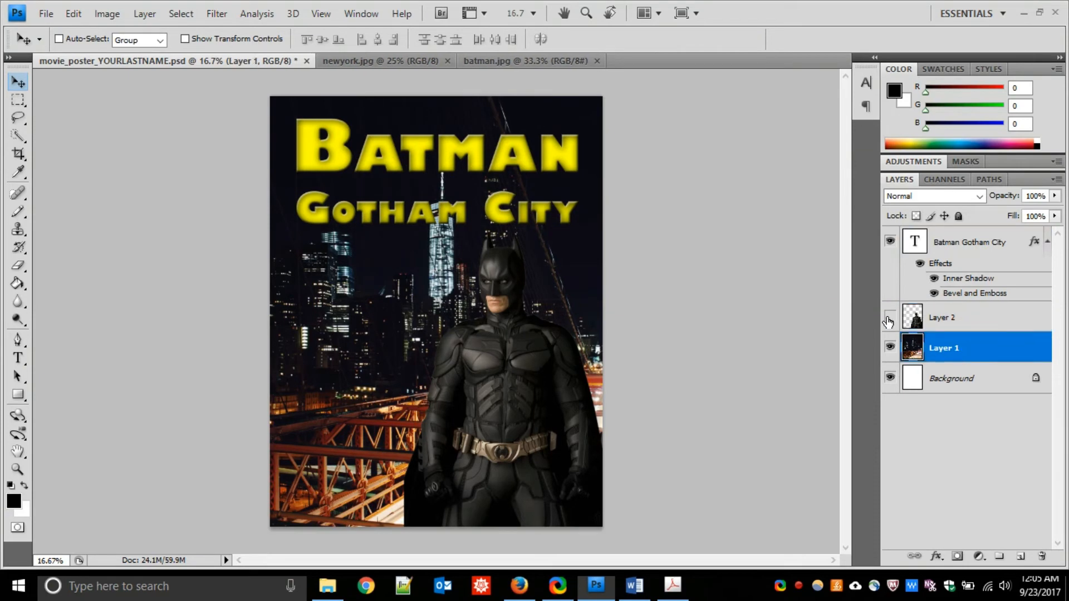
click(890, 318)
click(891, 346)
click(890, 347)
Save a copy of the poster in Photoshop PDF format as movie_poster_YOURLASTNAME.pdf using the High Quality Print preset
click(45, 15)
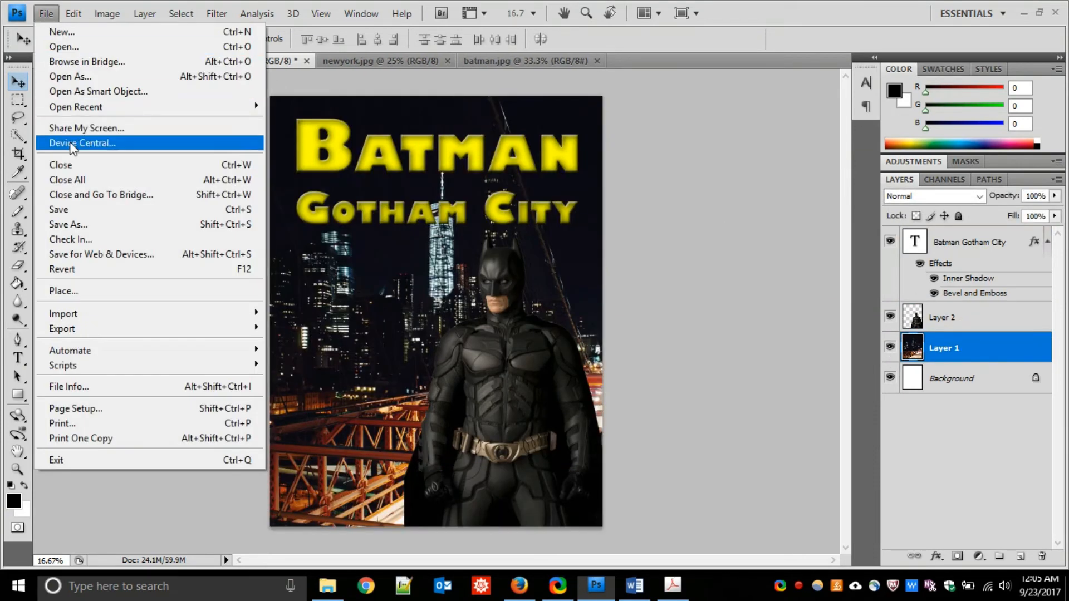
click(77, 223)
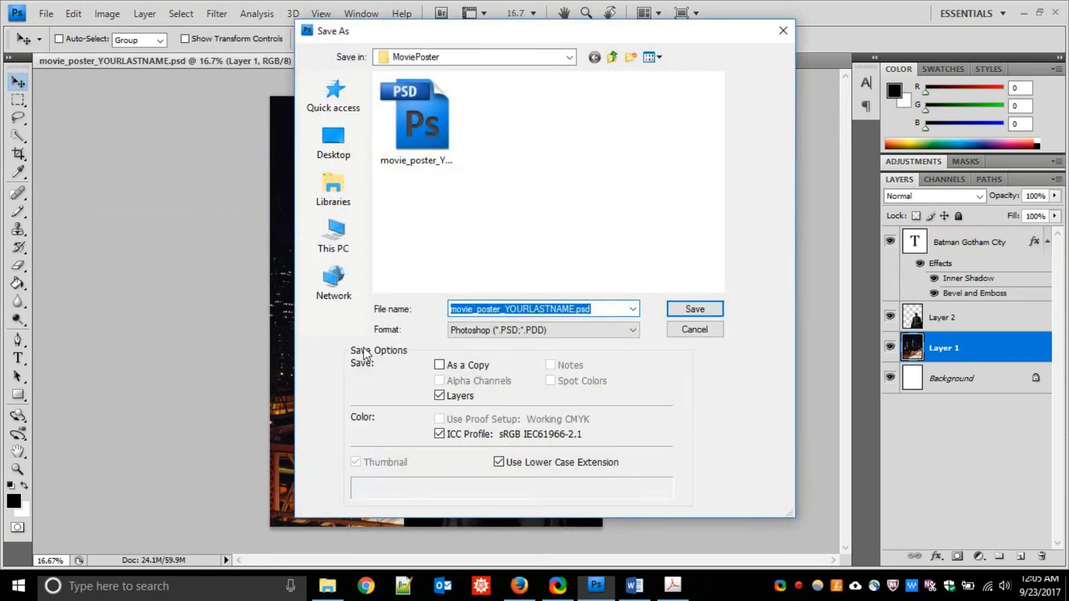
click(484, 334)
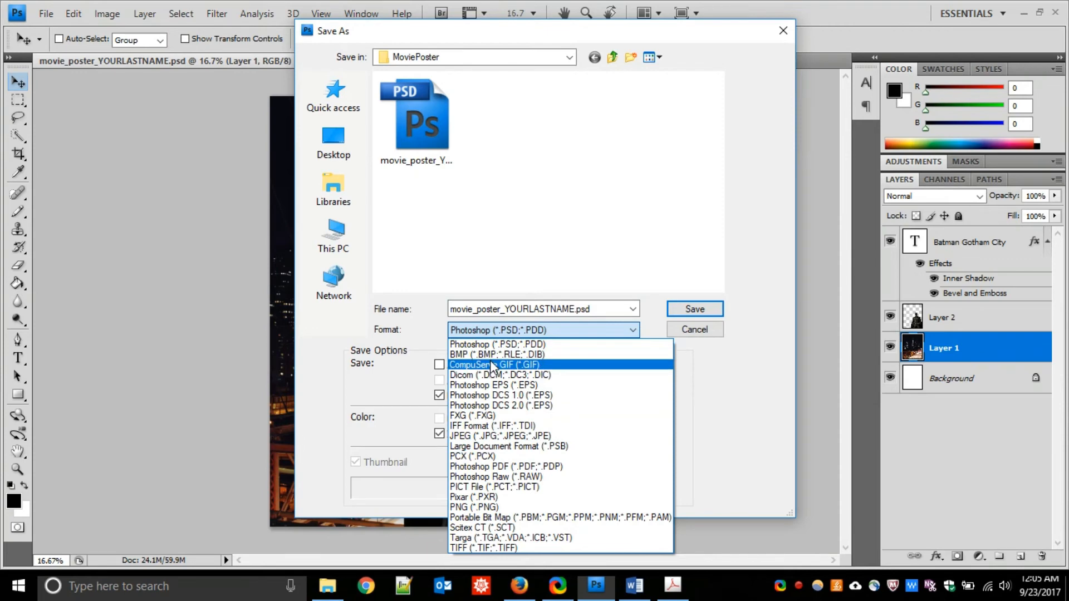
click(490, 468)
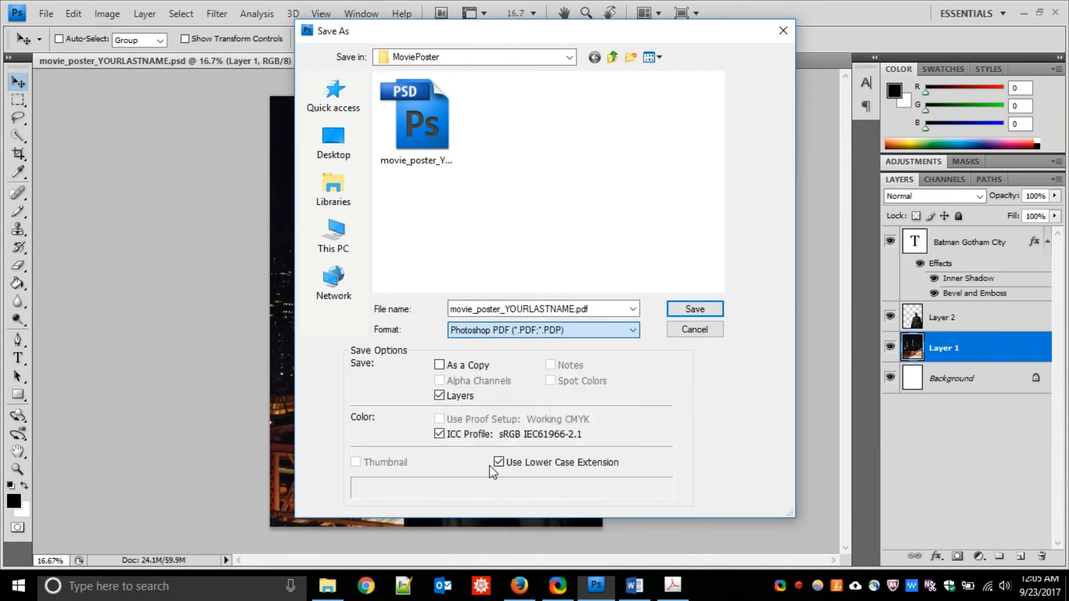
click(690, 305)
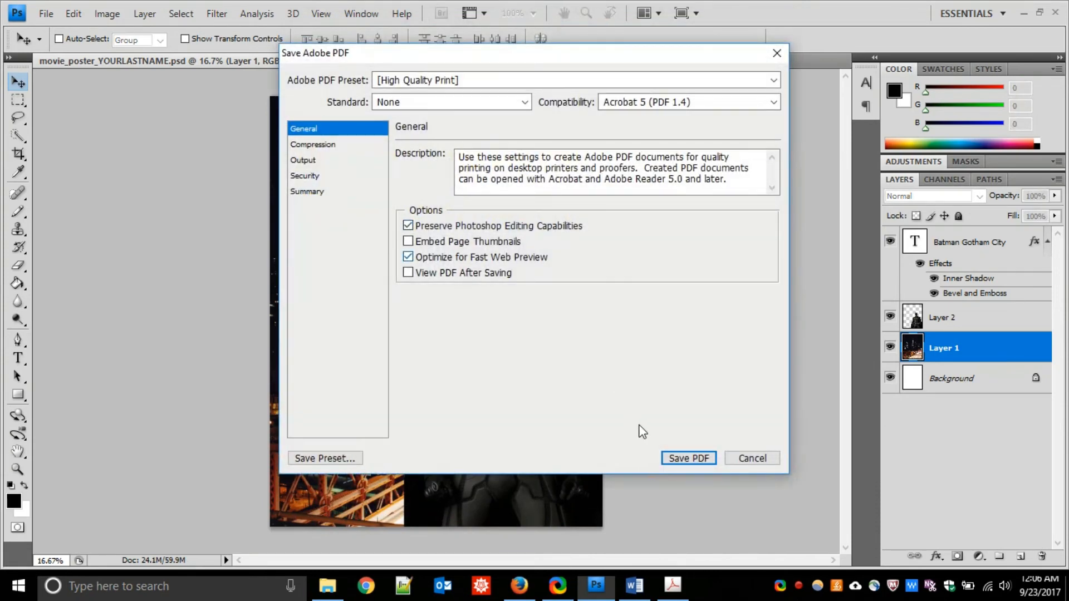
click(689, 459)
click(557, 251)
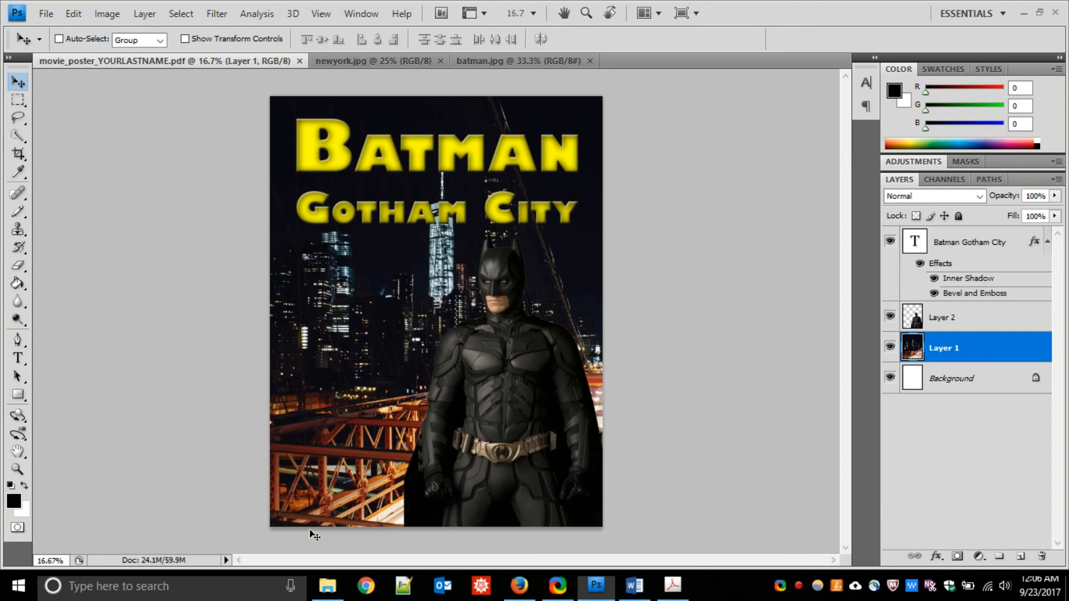
Switch to the MoviePoster folder in File Explorer, open movie_poster_YOURLASTNAME.pdf and examine the exported poster
click(328, 586)
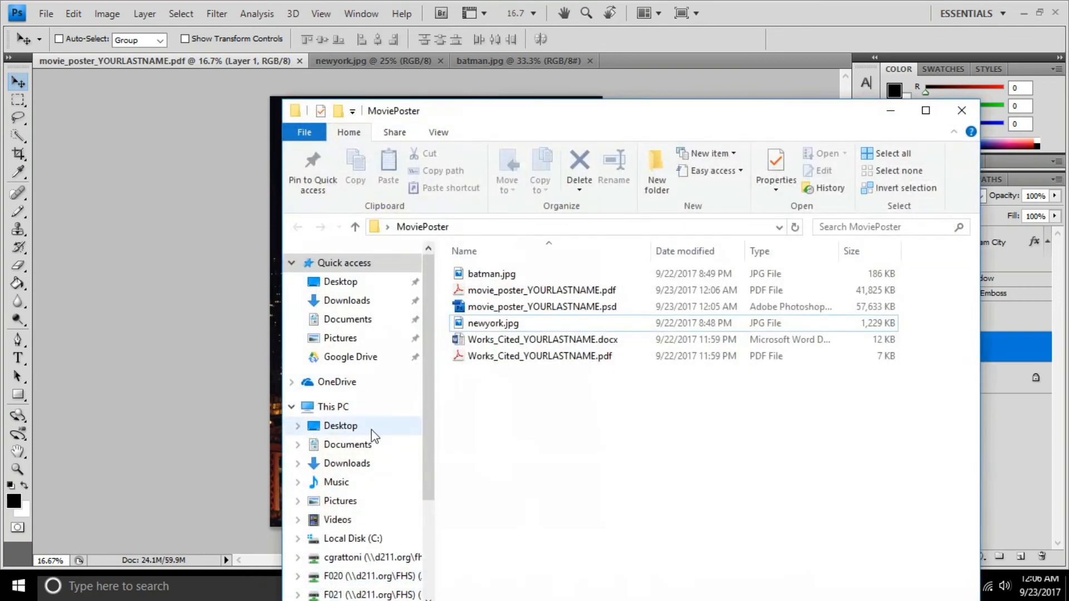
double_click(485, 290)
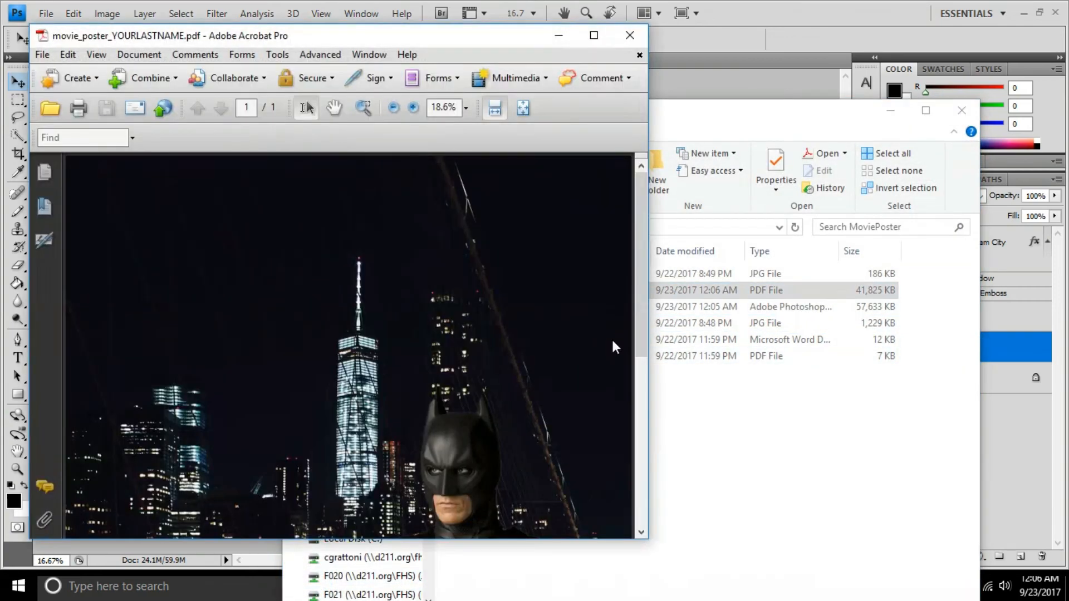
drag(648, 254, 648, 455)
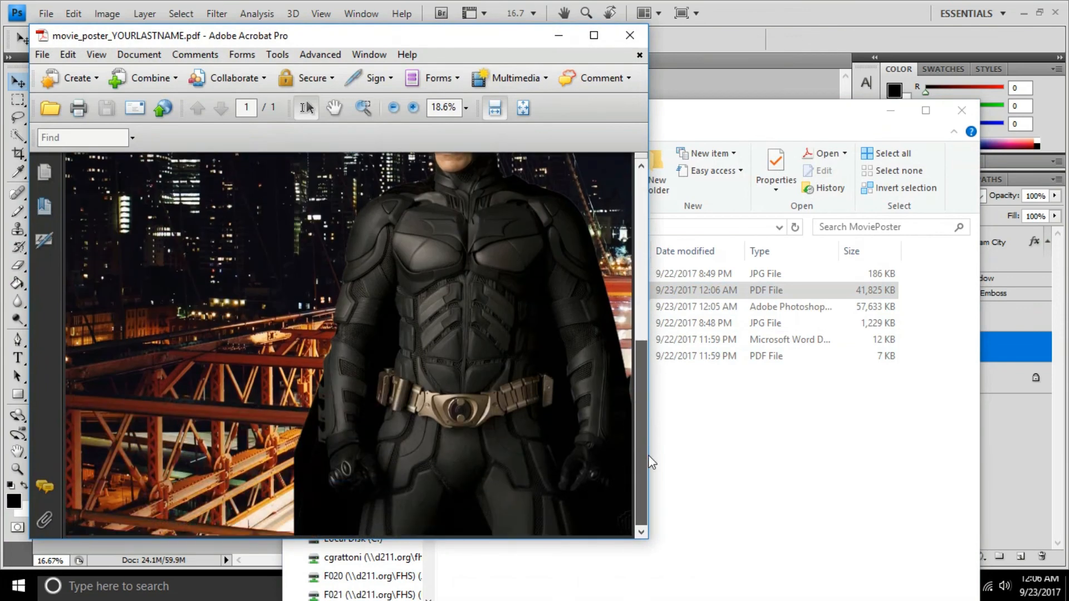
click(731, 452)
Open Works_Cited_YOURLASTNAME.pdf to examine the listed image sources, and return to the MoviePoster folder
double_click(532, 355)
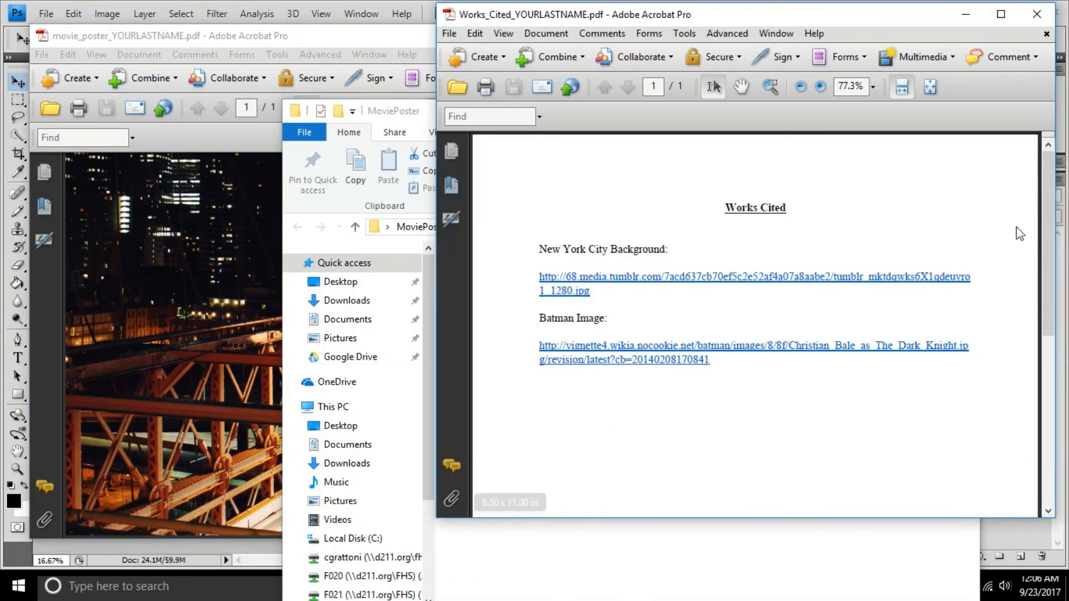
drag(1054, 229, 1050, 362)
click(728, 530)
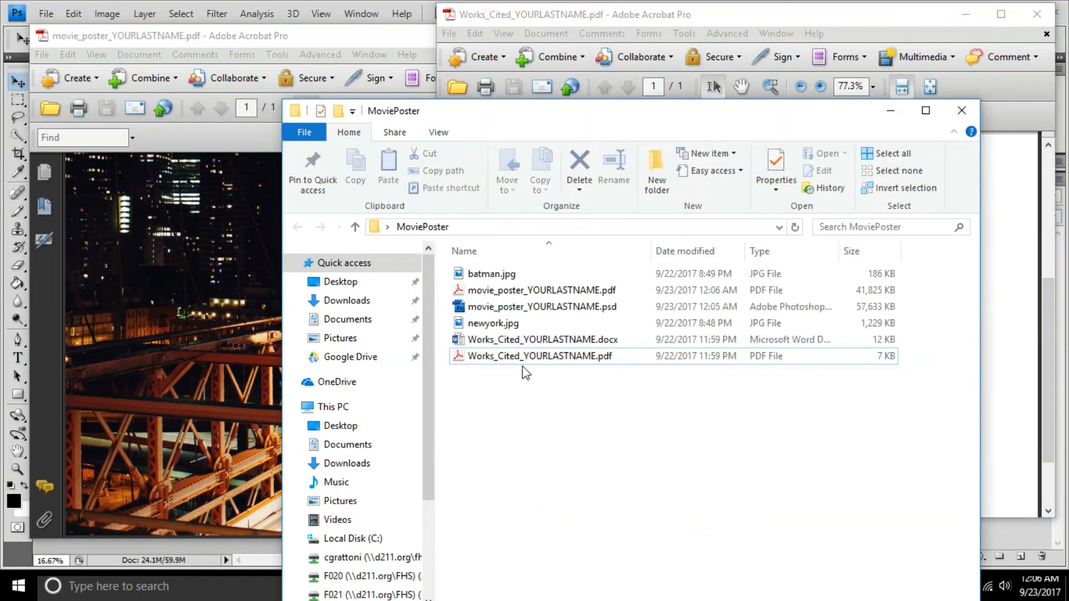
Compress movie_poster_YOURLASTNAME.pdf and Works_Cited_YOURLASTNAME.pdf together into one zip file in the MoviePoster folder
click(499, 293)
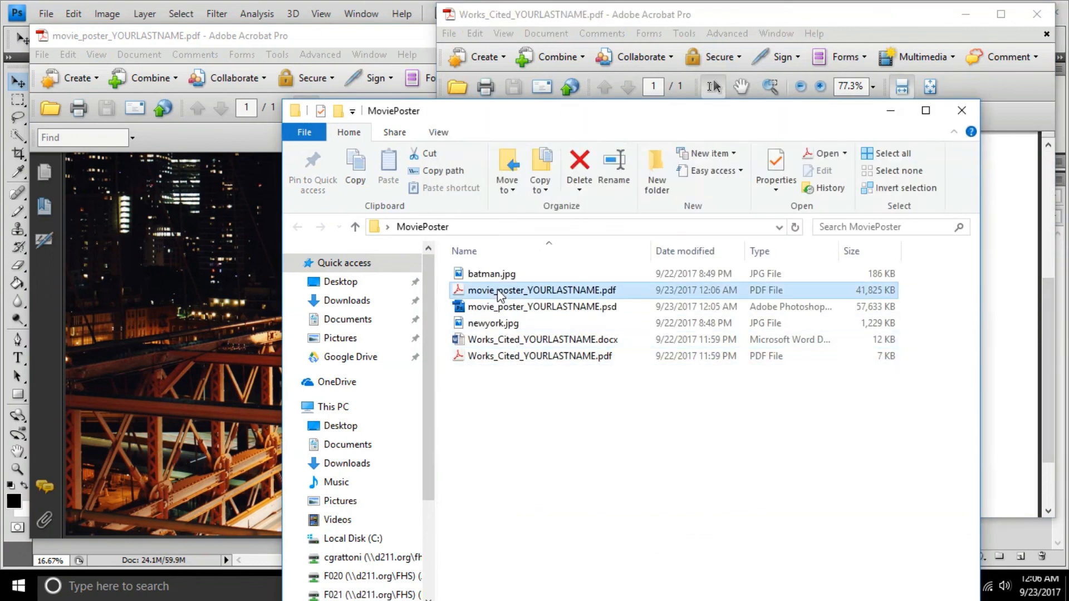
ctrl+click(492, 361)
right_click(492, 363)
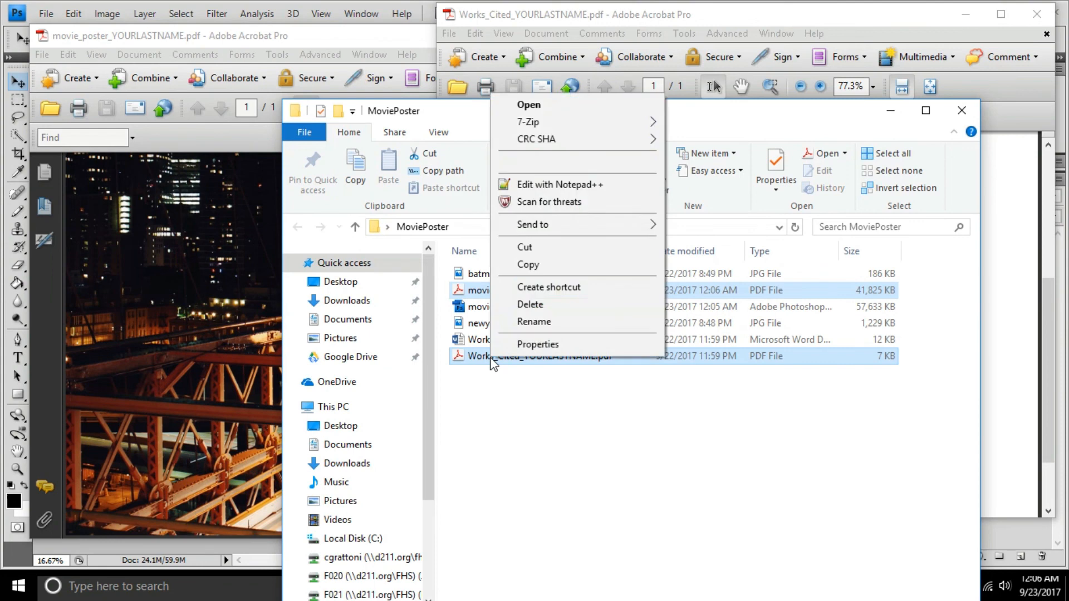
mouse_move(524, 229)
click(694, 243)
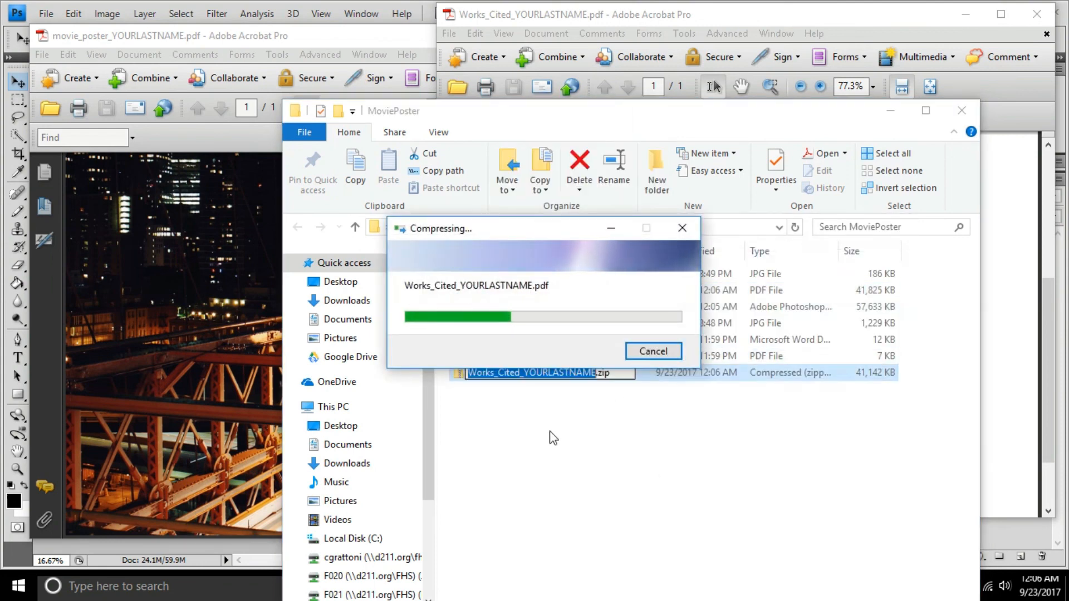
click(521, 420)
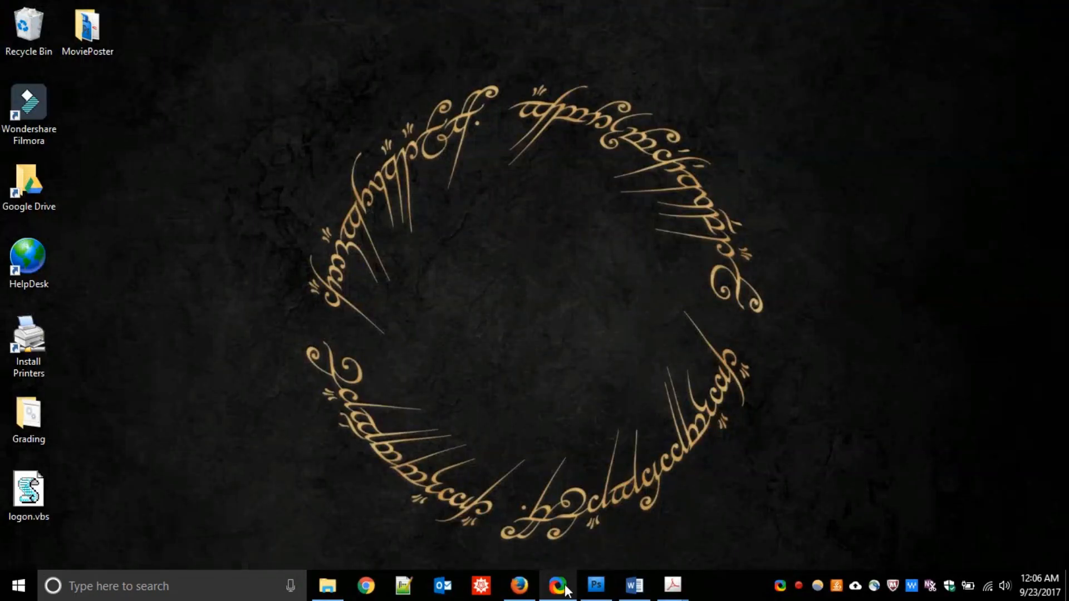
click(566, 590)
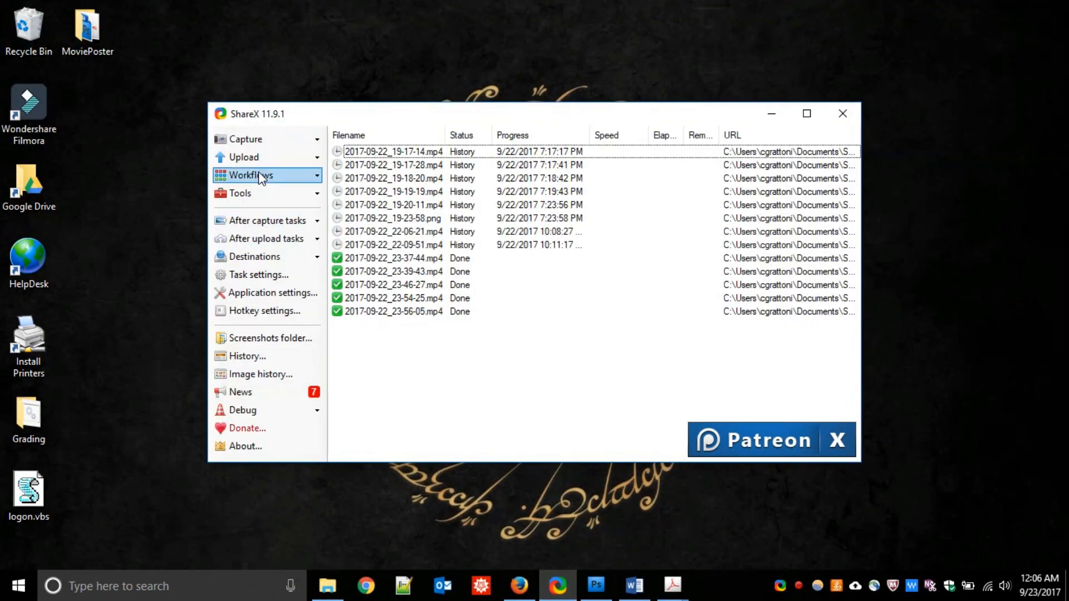
click(284, 139)
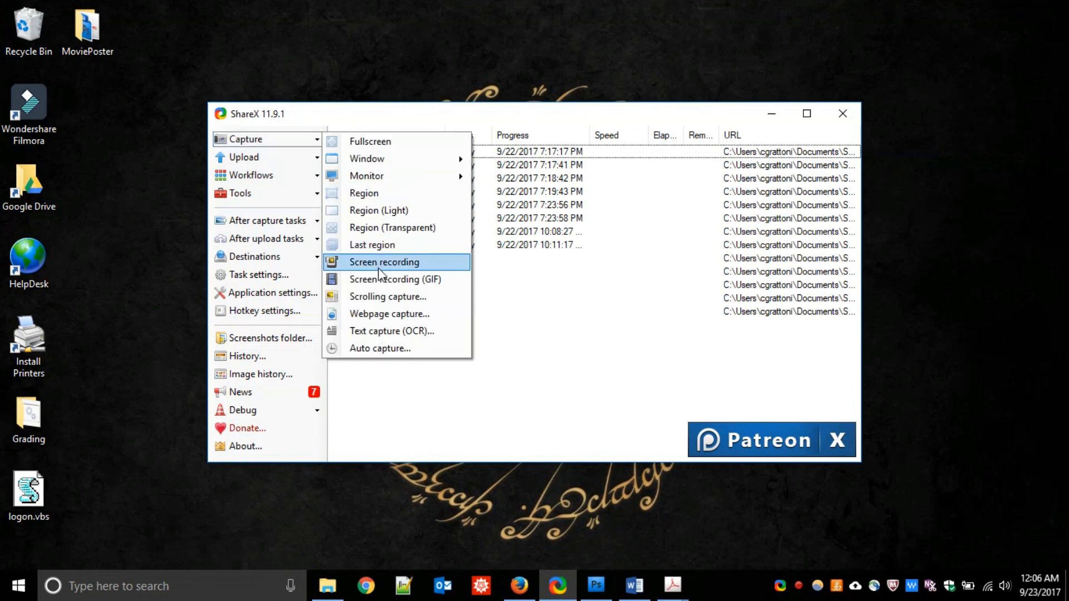